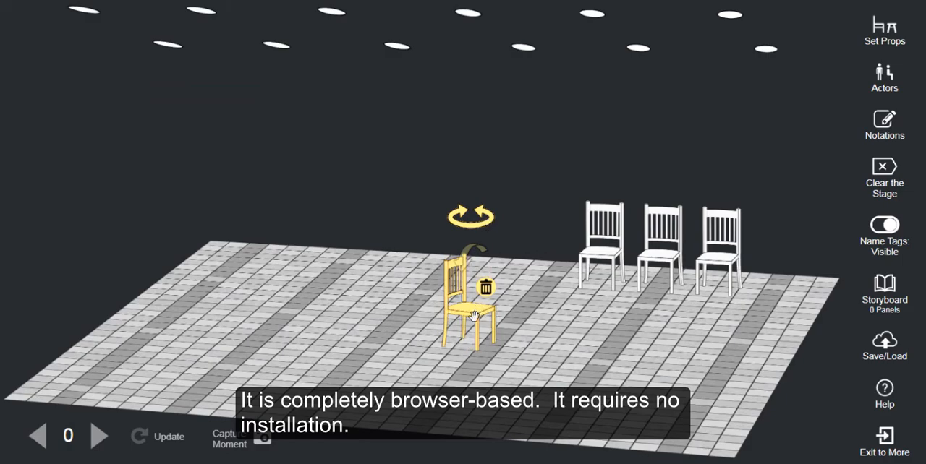
Step: Move the side-facing chair towards the left of the stage and bring one waiting chair to centre stage
{"action": "left_click_drag", "start_coordinate": [474, 316], "coordinate": [377, 314]}
{"action": "left_click_drag", "start_coordinate": [590, 262], "coordinate": [482, 316]}
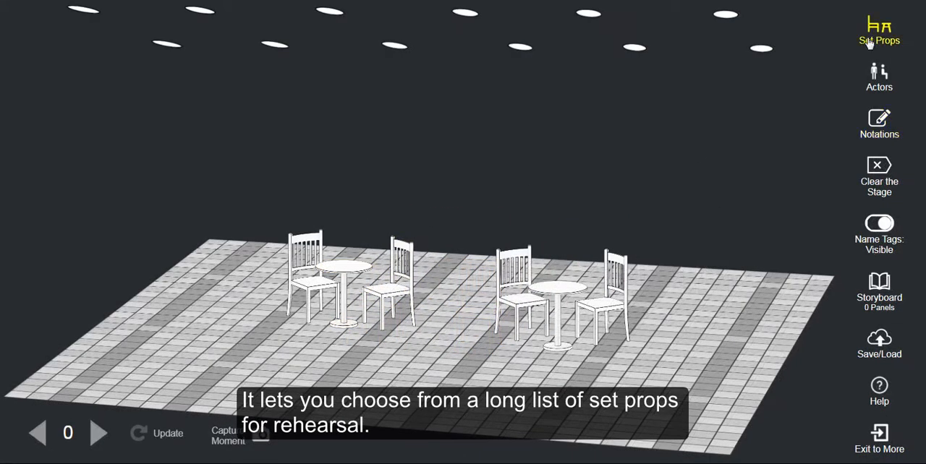
Step: Add two doors to the stage from the set props
{"action": "left_click", "coordinate": [871, 42]}
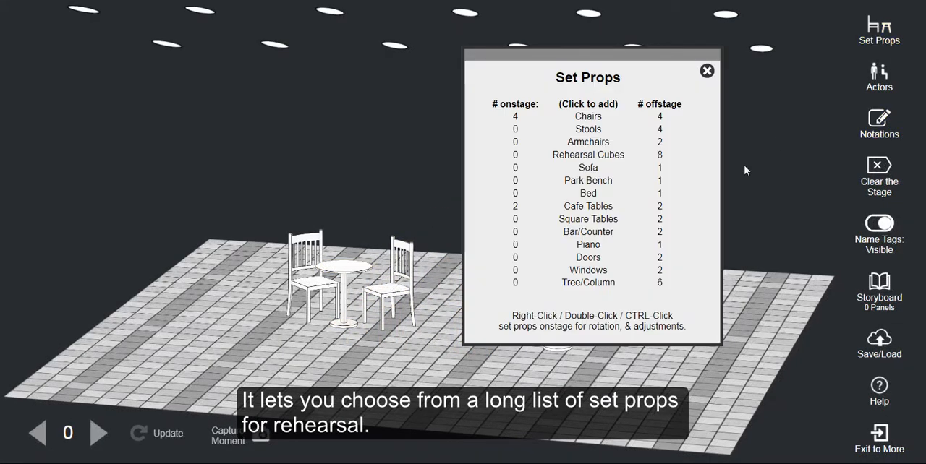
{"action": "left_click", "coordinate": [588, 257]}
{"action": "left_click", "coordinate": [588, 258]}
{"action": "left_click", "coordinate": [706, 70]}
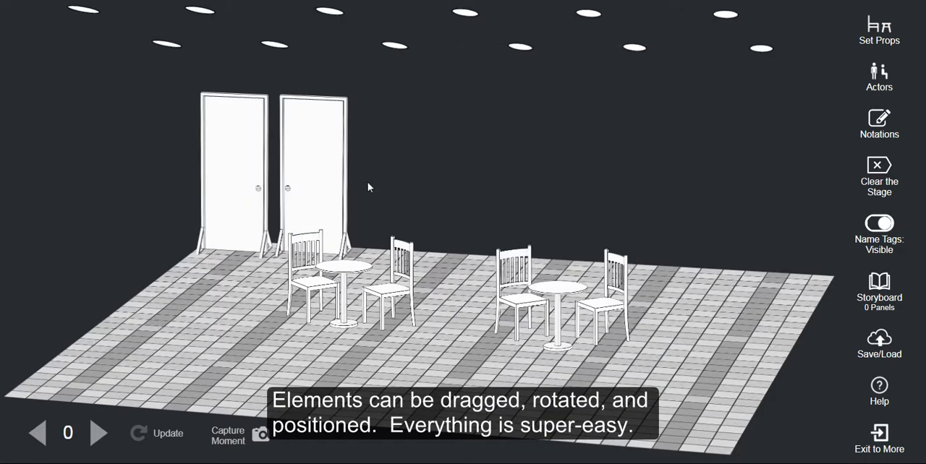
Step: Move one door forward on the left side of the stage and rotate it to face the tables
{"action": "left_click_drag", "start_coordinate": [313, 177], "coordinate": [246, 221]}
{"action": "left_click", "coordinate": [264, 122]}
{"action": "left_click", "coordinate": [263, 122]}
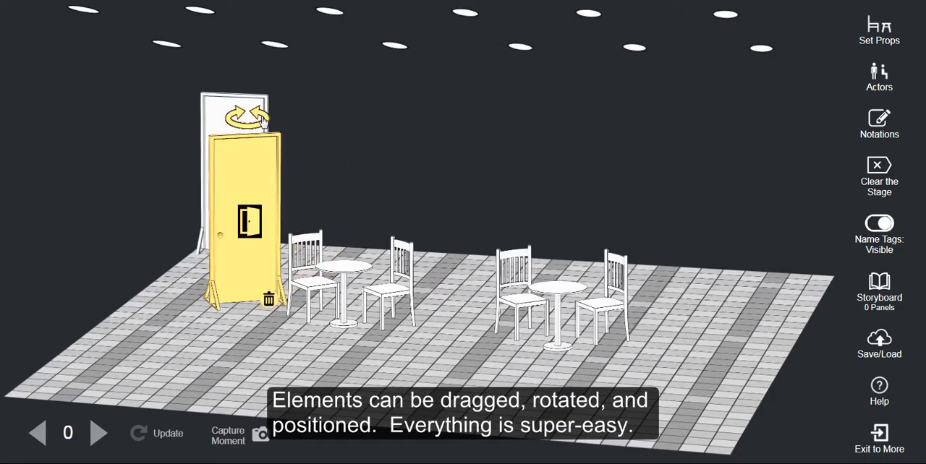
{"action": "left_click", "coordinate": [263, 121]}
Step: Place the other door on the right side of the stage, turned side-on, and swing it open
{"action": "left_click_drag", "start_coordinate": [246, 103], "coordinate": [713, 200]}
{"action": "left_click", "coordinate": [703, 159]}
{"action": "left_click", "coordinate": [703, 159]}
{"action": "left_click", "coordinate": [703, 158]}
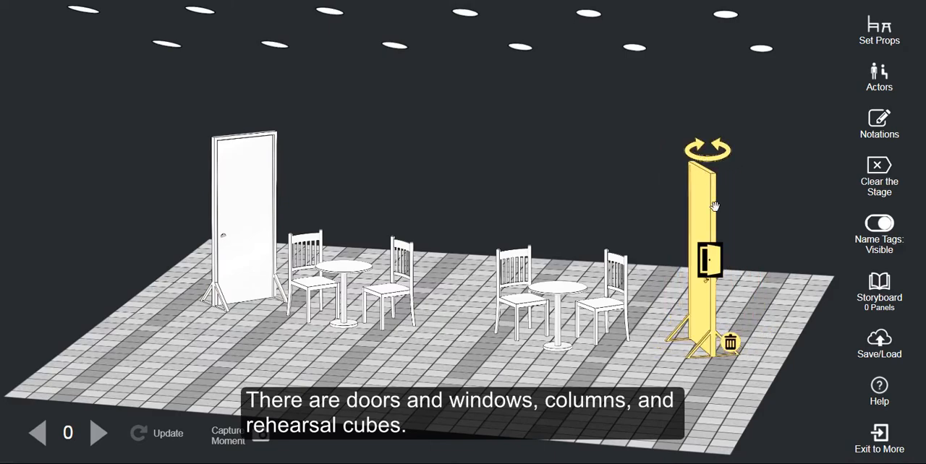
{"action": "left_click", "coordinate": [712, 263]}
{"action": "left_click_drag", "start_coordinate": [713, 216], "coordinate": [705, 191]}
{"action": "left_click", "coordinate": [760, 410]}
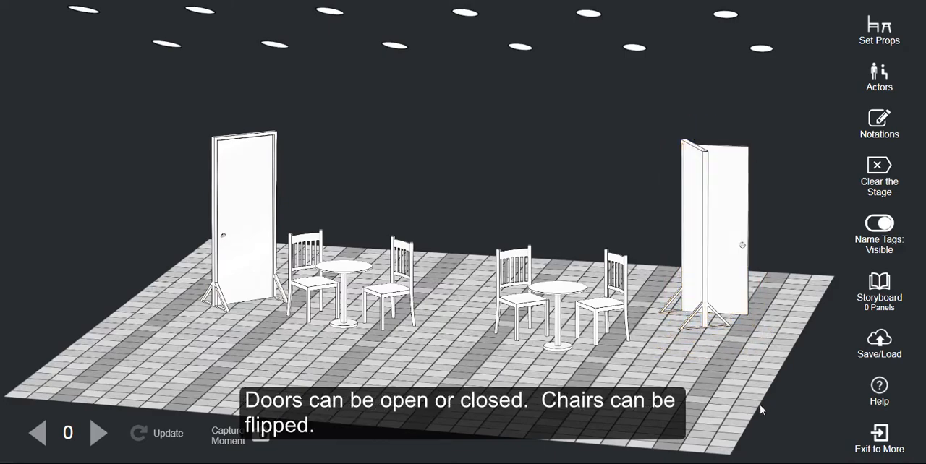
Step: Add a bar counter and place it at the back centre of the stage with its solid front facing forward
{"action": "left_click", "coordinate": [875, 27]}
{"action": "left_click", "coordinate": [707, 71]}
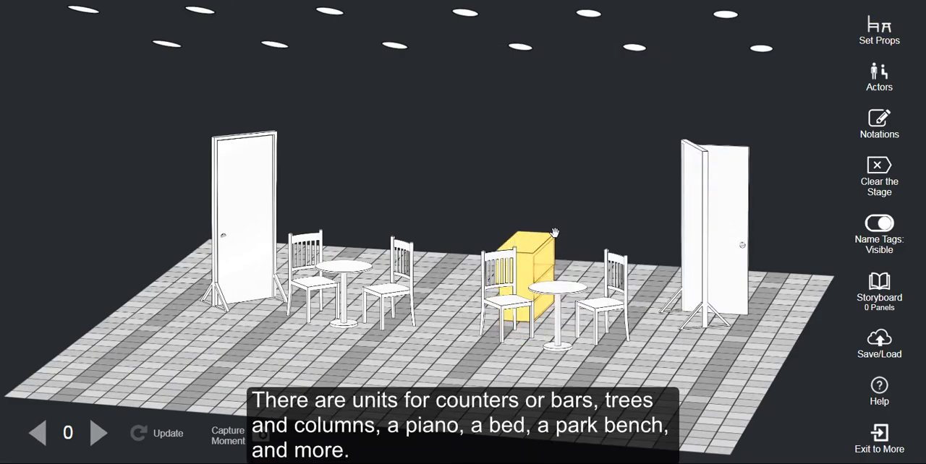
{"action": "left_click_drag", "start_coordinate": [542, 232], "coordinate": [482, 230]}
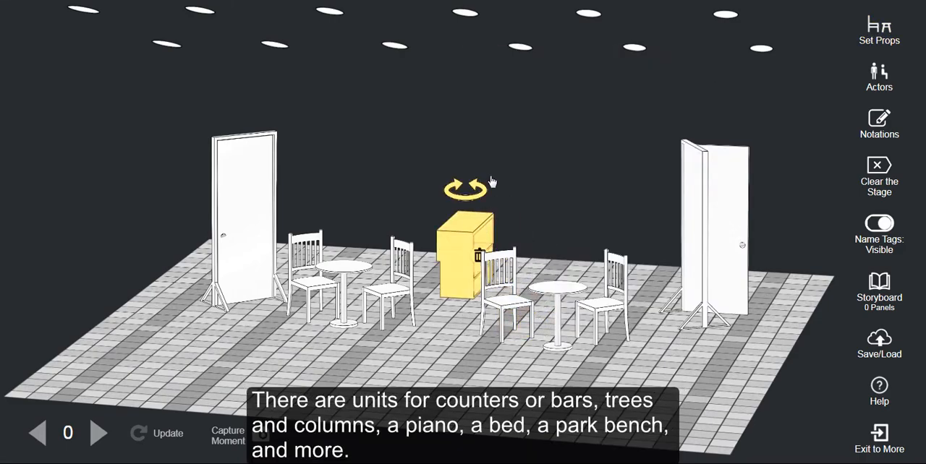
{"action": "left_click", "coordinate": [481, 191]}
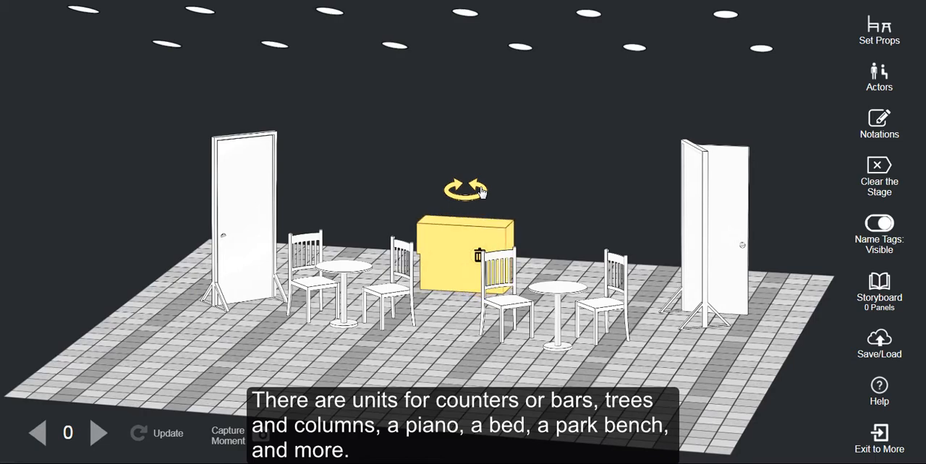
{"action": "left_click_drag", "start_coordinate": [475, 224], "coordinate": [485, 222]}
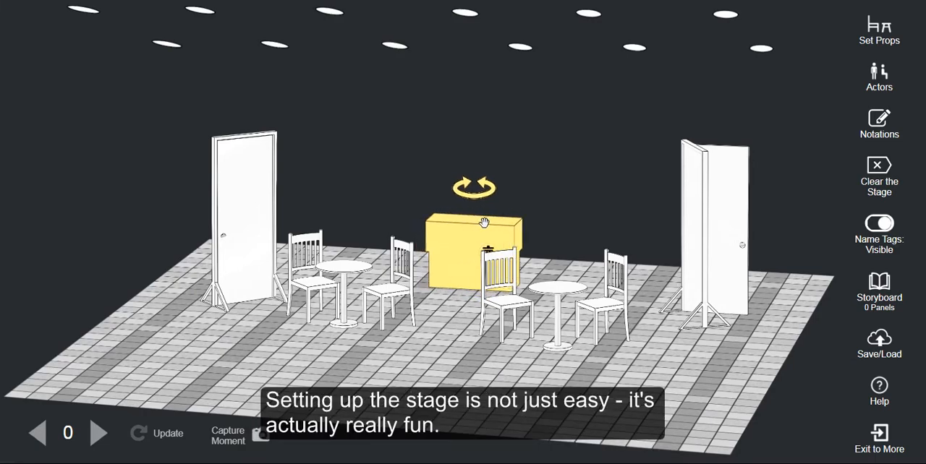
Step: Add a piano to the stage from the set props
{"action": "left_click", "coordinate": [879, 31]}
{"action": "left_click", "coordinate": [599, 246]}
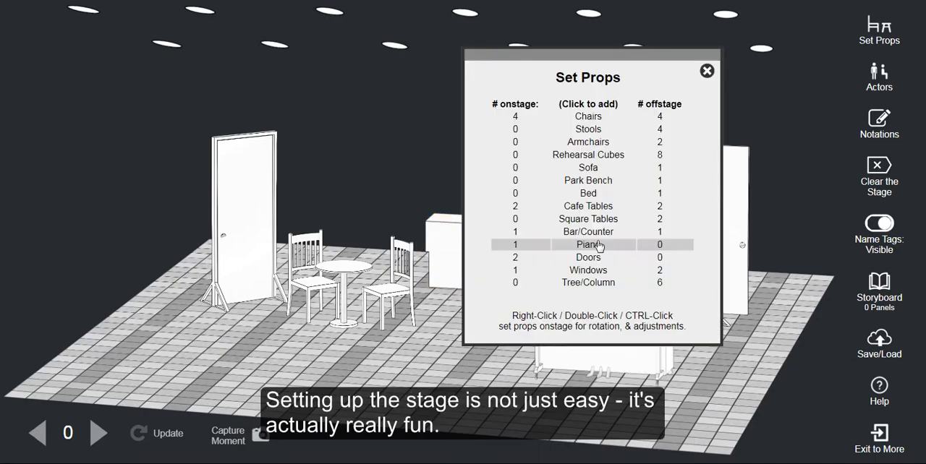
{"action": "left_click", "coordinate": [707, 70]}
Step: Position the piano at the left edge of the stage with its keyboard turned towards the tables
{"action": "left_click_drag", "start_coordinate": [619, 328], "coordinate": [208, 347]}
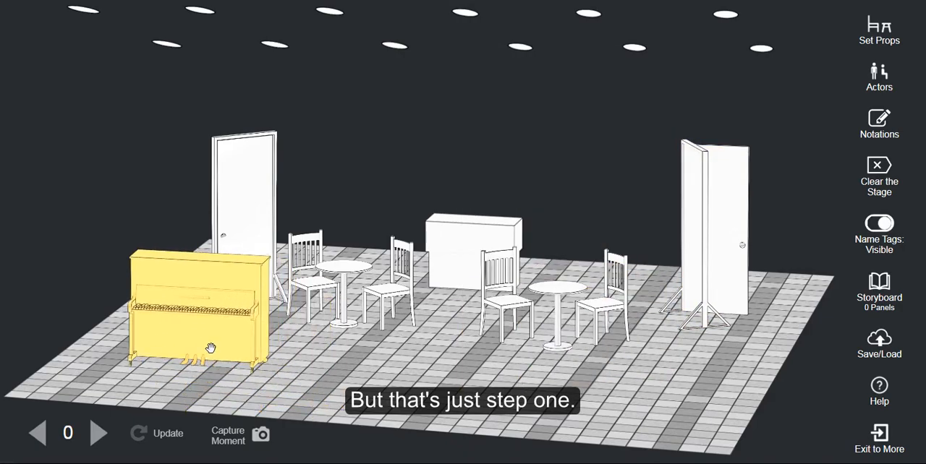
{"action": "left_click", "coordinate": [231, 249]}
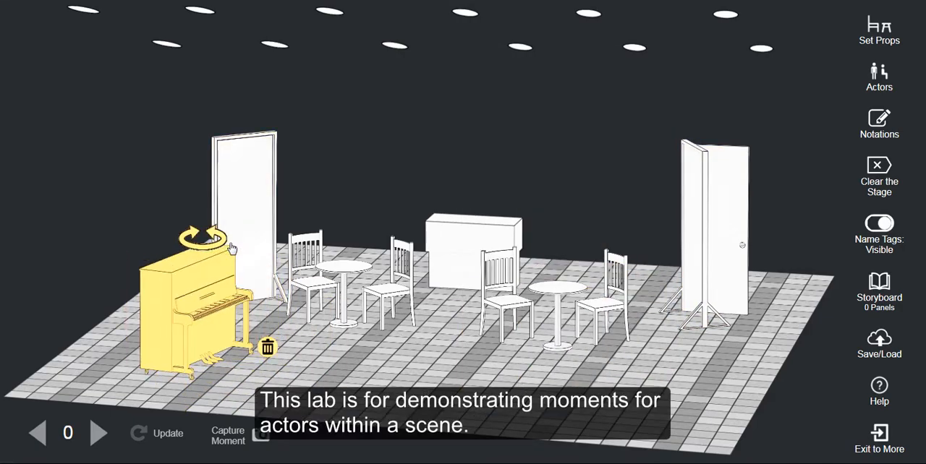
{"action": "left_click", "coordinate": [232, 249]}
{"action": "left_click_drag", "start_coordinate": [221, 303], "coordinate": [154, 296]}
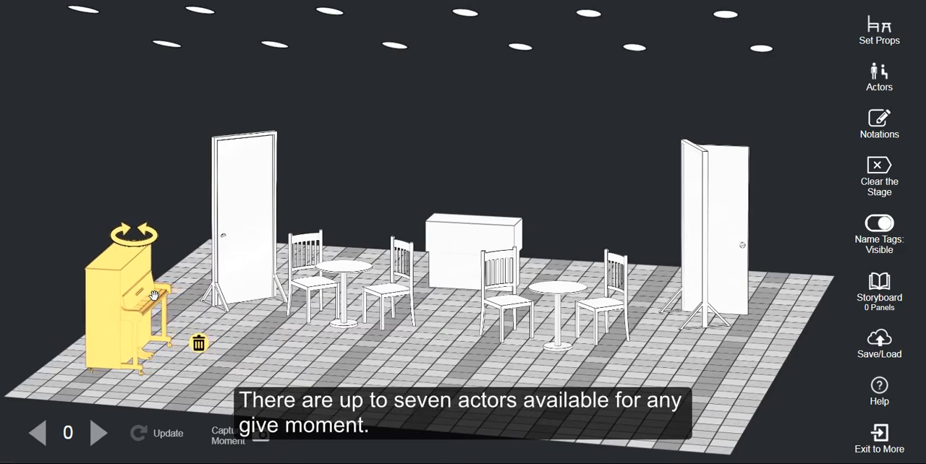
Step: Add Actors 1 to 4 to the scene
{"action": "left_click", "coordinate": [879, 76]}
{"action": "left_click", "coordinate": [346, 143]}
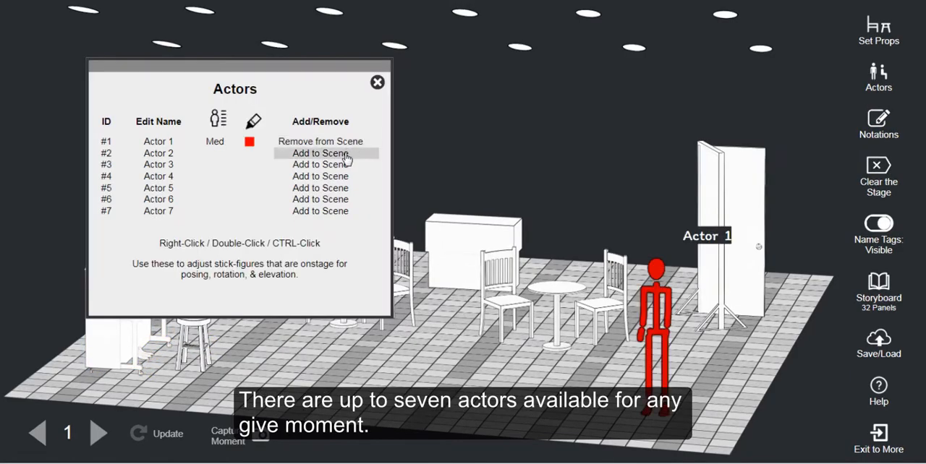
{"action": "left_click", "coordinate": [345, 154]}
{"action": "left_click", "coordinate": [344, 167]}
{"action": "left_click", "coordinate": [341, 177]}
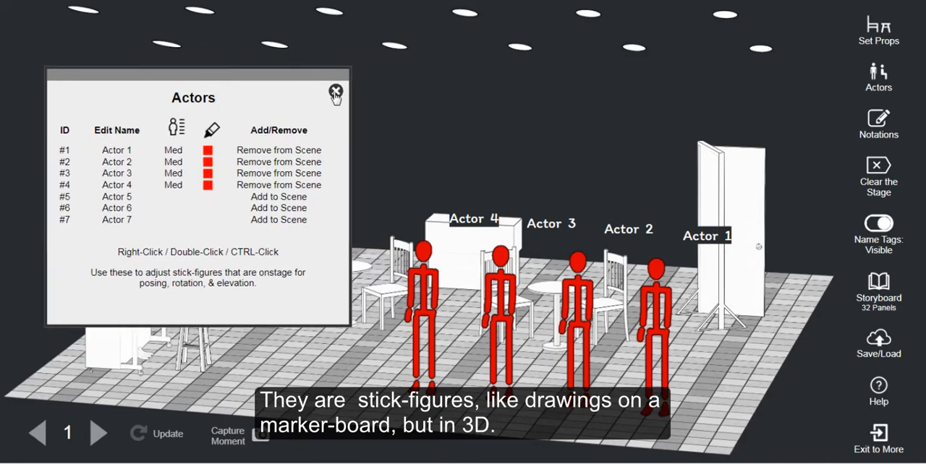
{"action": "left_click", "coordinate": [336, 92]}
Step: Move Actor 1 closer to the open door and rotate the figure
{"action": "left_click_drag", "start_coordinate": [675, 323], "coordinate": [713, 327]}
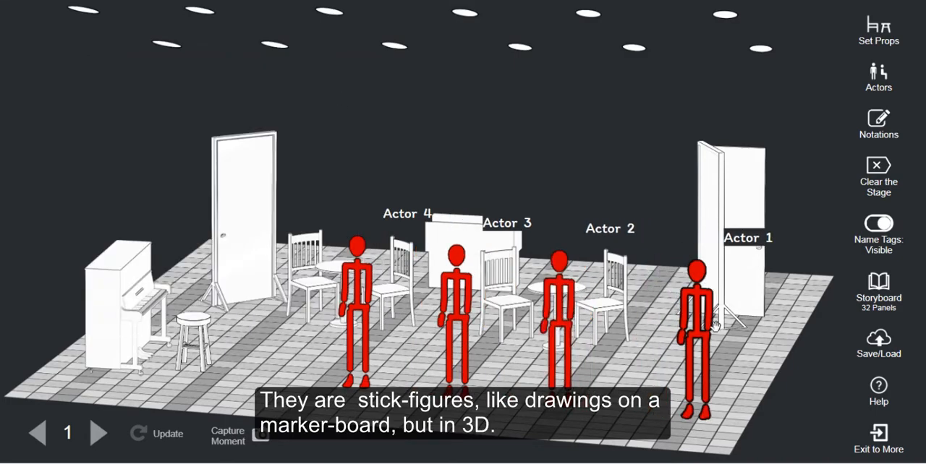
{"action": "double_click", "coordinate": [711, 327]}
{"action": "left_click", "coordinate": [686, 238]}
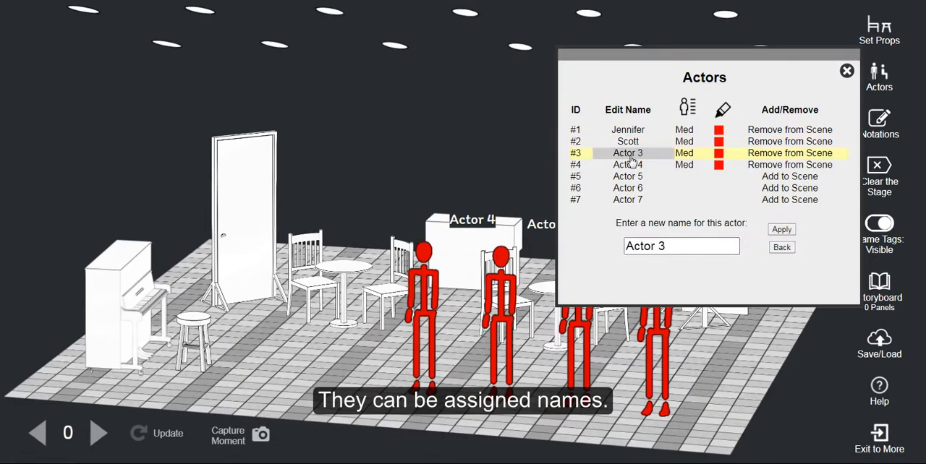
Step: Rename Actor 3 and Actor 4 with personal first names
{"action": "triple_click", "coordinate": [690, 250]}
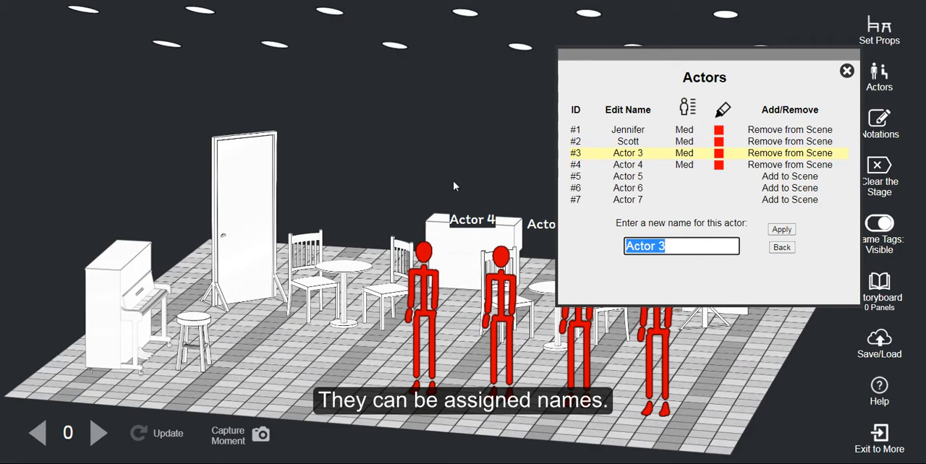
{"action": "type", "text": "Heidi"}
{"action": "left_click", "coordinate": [784, 231]}
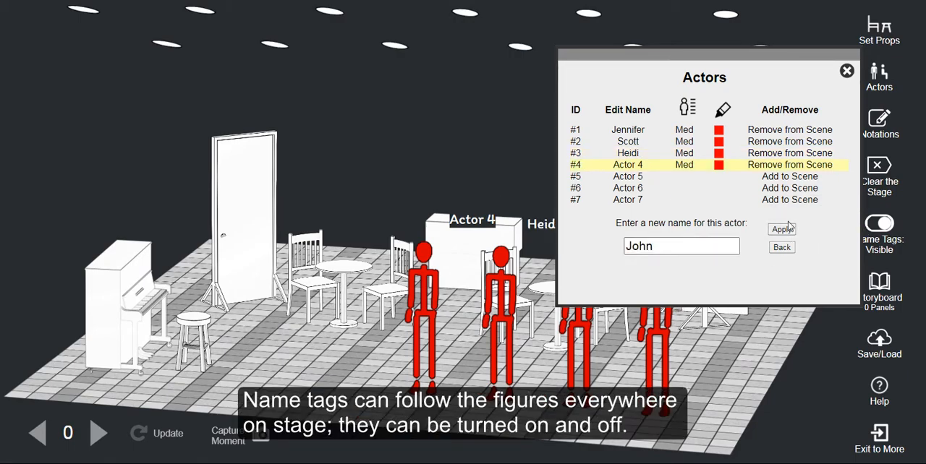
{"action": "left_click_drag", "start_coordinate": [752, 64], "coordinate": [230, 64]}
{"action": "left_click", "coordinate": [262, 230]}
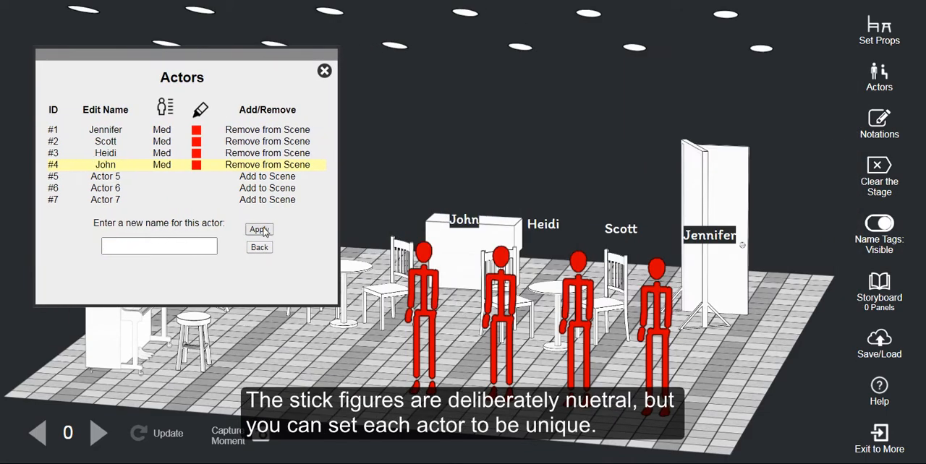
Step: Set actor #4's size to Lg and actor #3's size to Sm
{"action": "left_click", "coordinate": [165, 165]}
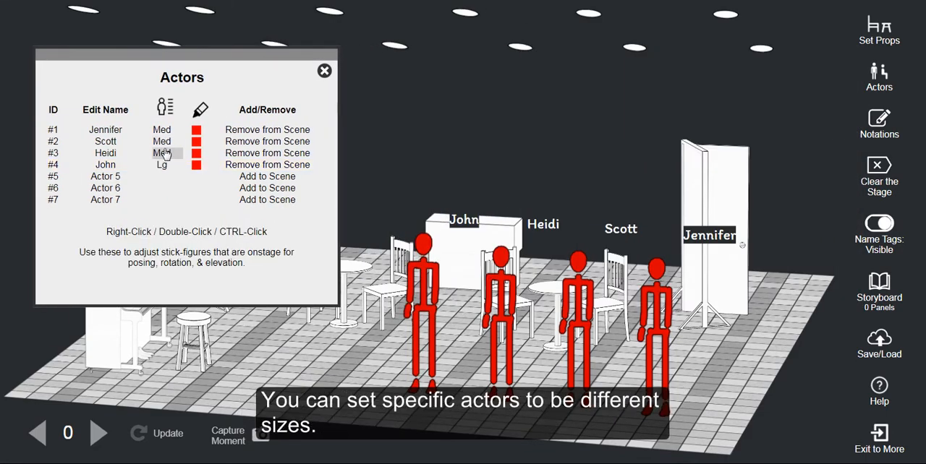
{"action": "left_click", "coordinate": [165, 153]}
{"action": "left_click", "coordinate": [165, 153]}
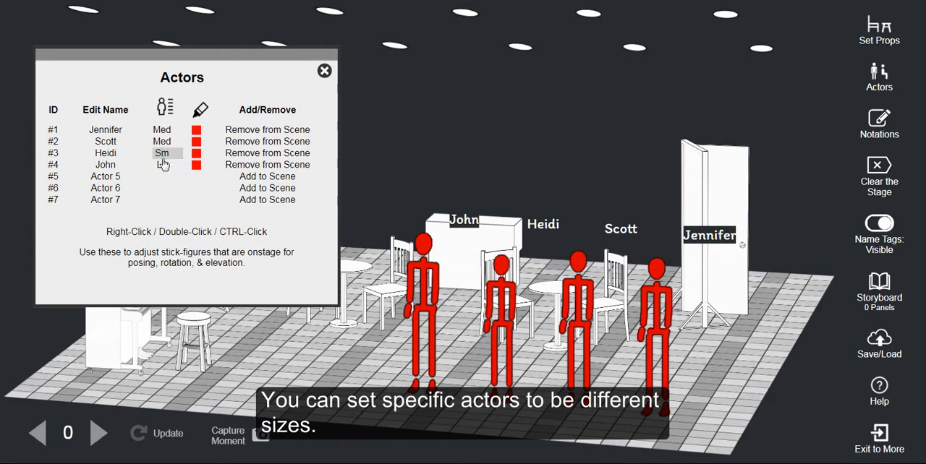
Step: Colour actor #1 magenta, actor #2 cyan and actor #3 yellow, leaving actor #4 red
{"action": "left_click", "coordinate": [196, 129]}
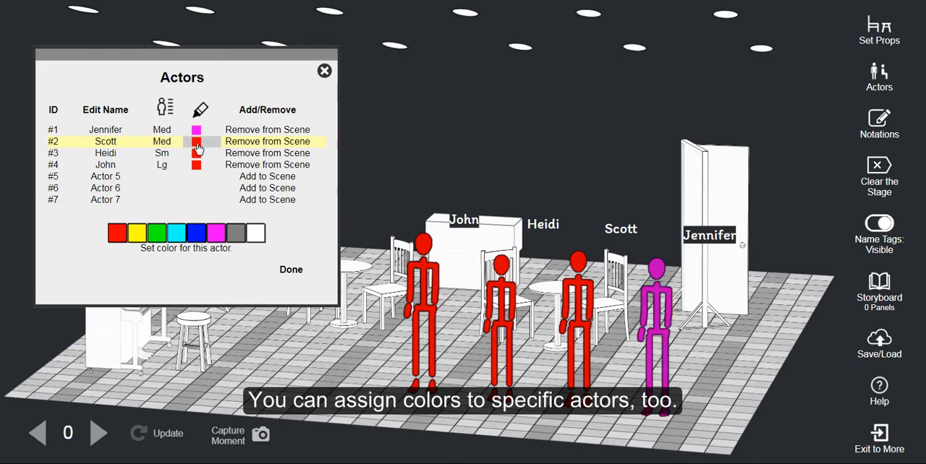
{"action": "left_click", "coordinate": [176, 233]}
{"action": "left_click", "coordinate": [196, 153]}
{"action": "left_click", "coordinate": [136, 233]}
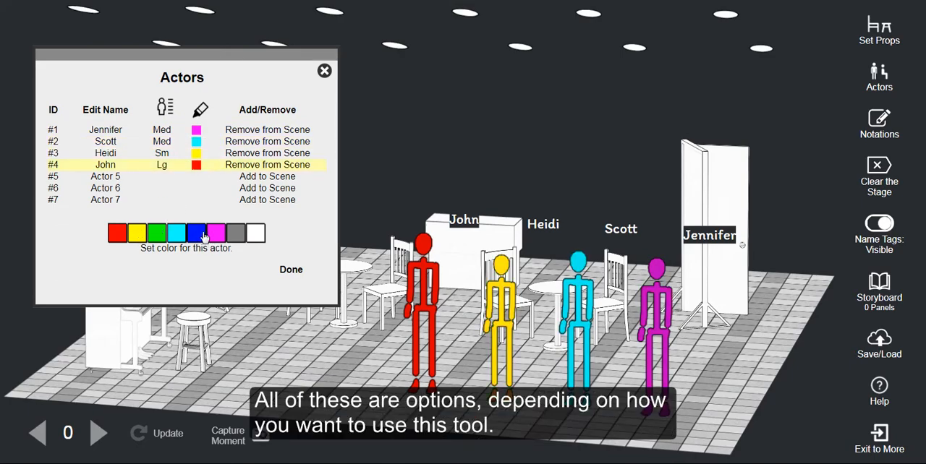
{"action": "left_click", "coordinate": [325, 70]}
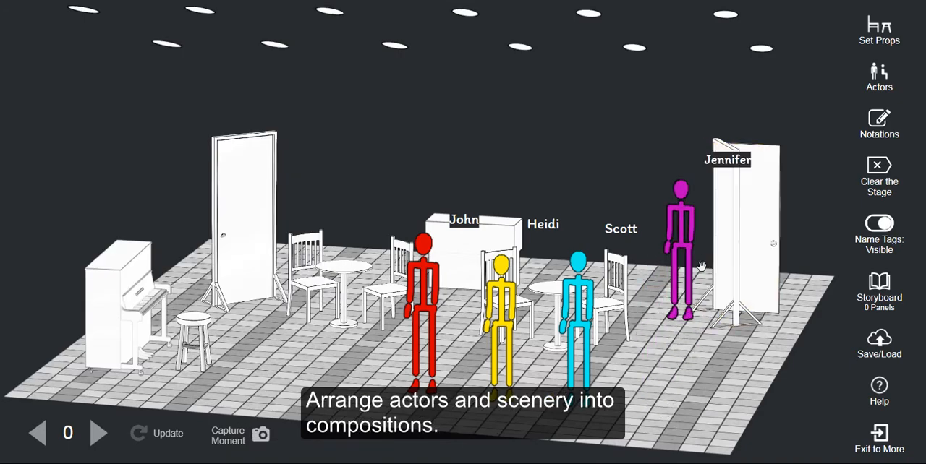
Step: Position the magenta actor beside the open door and turn the figure towards the tables
{"action": "left_click_drag", "start_coordinate": [692, 263], "coordinate": [683, 294]}
{"action": "left_click_drag", "start_coordinate": [747, 279], "coordinate": [734, 283]}
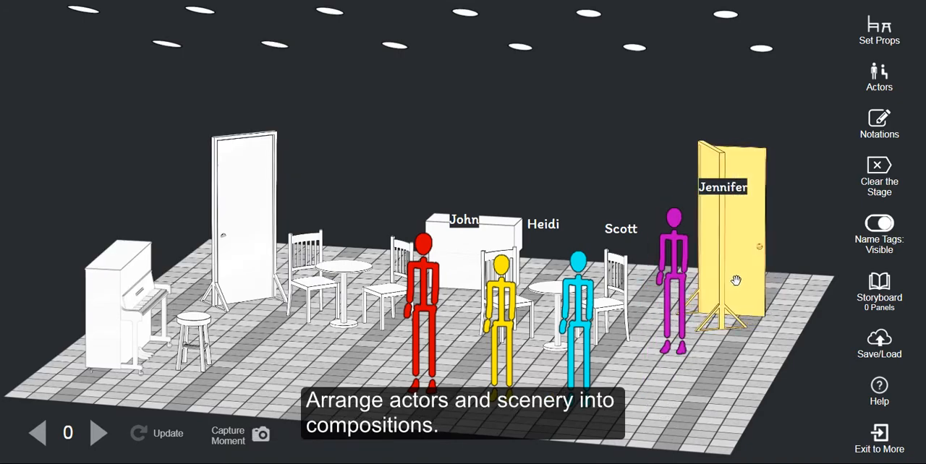
{"action": "left_click", "coordinate": [674, 288]}
{"action": "left_click", "coordinate": [662, 192]}
{"action": "left_click_drag", "start_coordinate": [669, 221], "coordinate": [672, 206]}
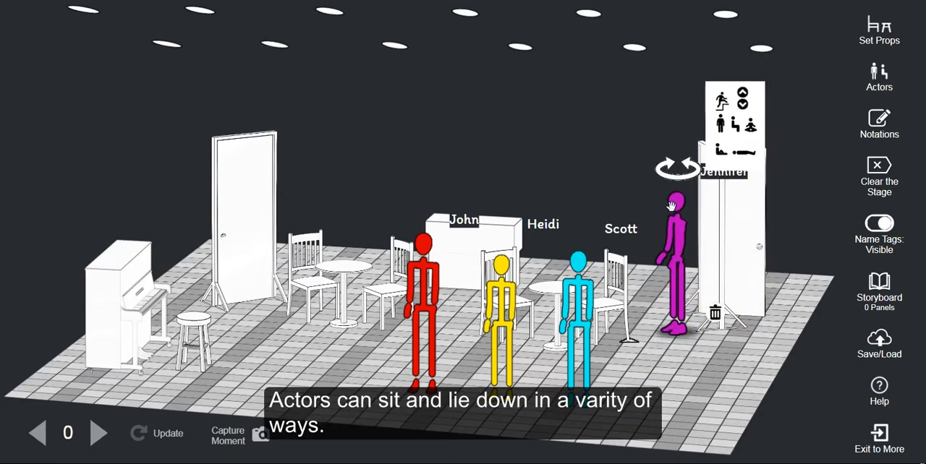
Step: Seat the cyan actor on the right-hand chair of the right table, facing the table
{"action": "left_click", "coordinate": [581, 318]}
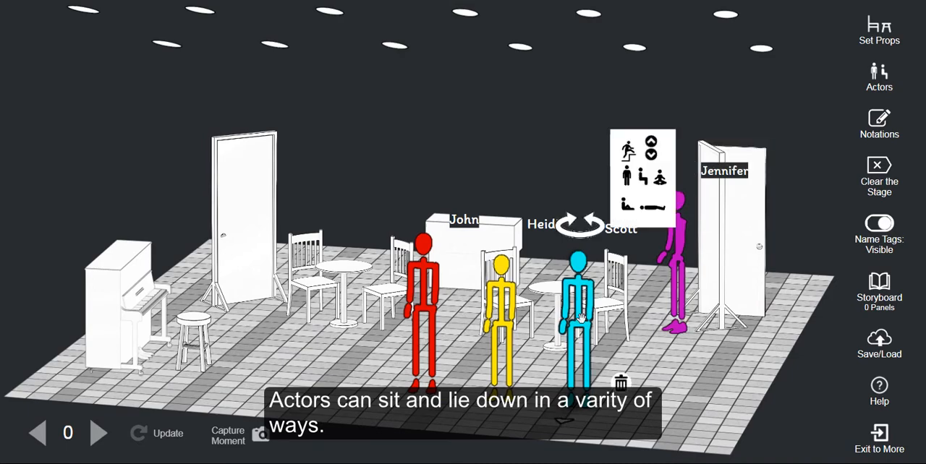
{"action": "left_click", "coordinate": [648, 187]}
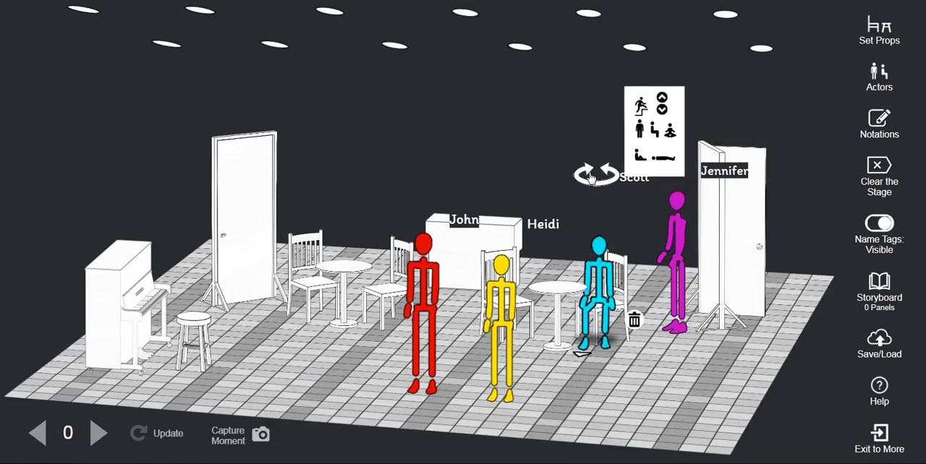
{"action": "left_click", "coordinate": [591, 176]}
{"action": "left_click", "coordinate": [537, 425]}
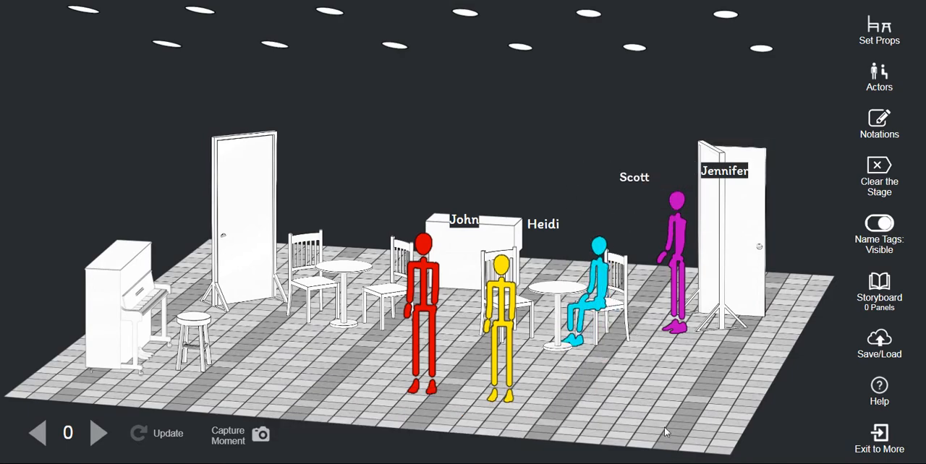
Step: Seat the yellow actor on the left-hand chair of the right table, facing the cyan actor
{"action": "left_click", "coordinate": [510, 380]}
{"action": "left_click", "coordinate": [541, 223]}
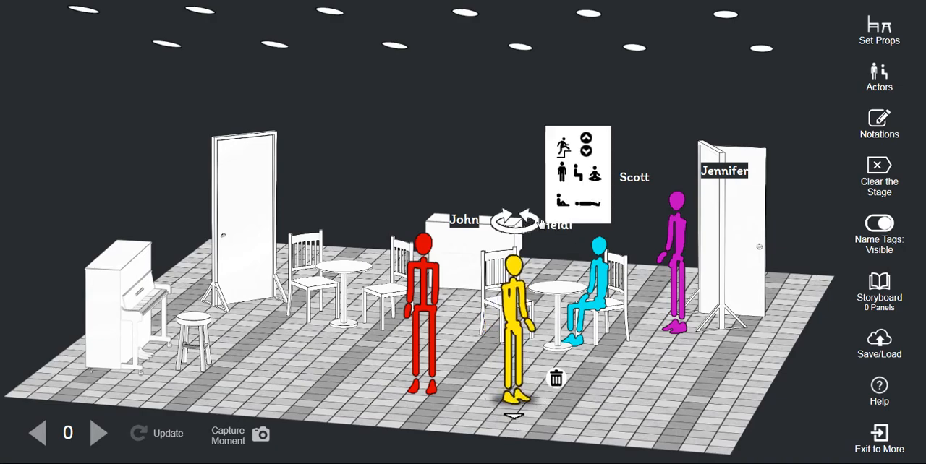
{"action": "left_click", "coordinate": [577, 172]}
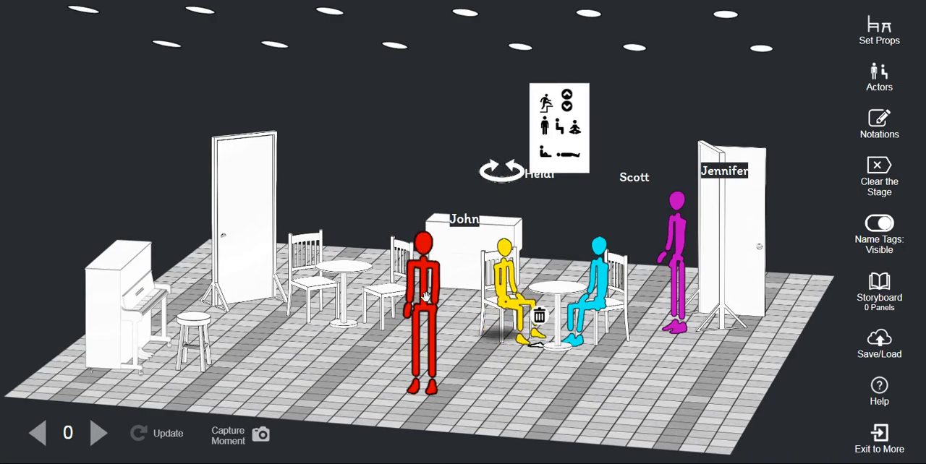
Step: Seat the red actor on the stool, facing the piano
{"action": "left_click_drag", "start_coordinate": [426, 296], "coordinate": [244, 217]}
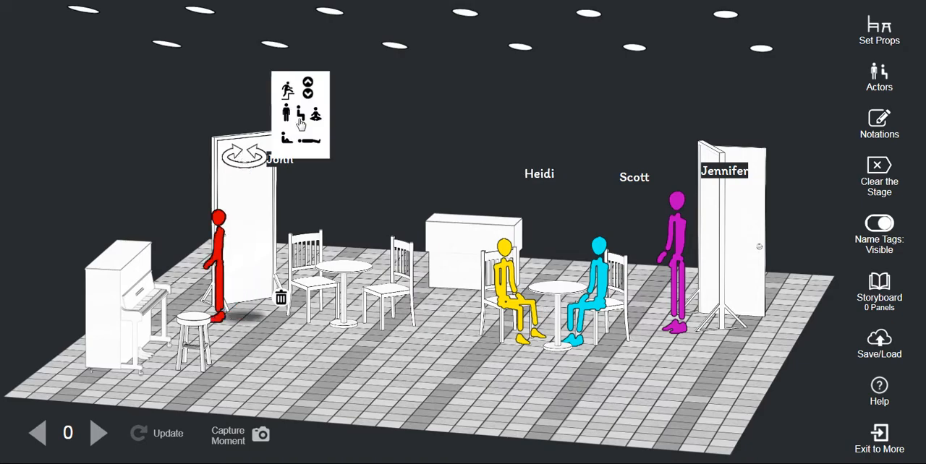
{"action": "left_click", "coordinate": [300, 124]}
{"action": "left_click_drag", "start_coordinate": [200, 253], "coordinate": [198, 262]}
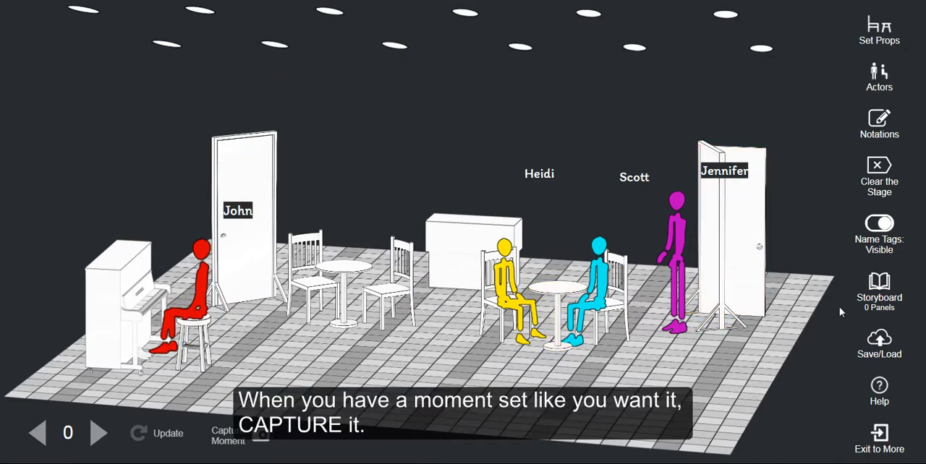
Step: Capture the café scene as a storyboard moment, dismiss the storyboard, and shut the open door beside the magenta actor
{"action": "left_click", "coordinate": [232, 438]}
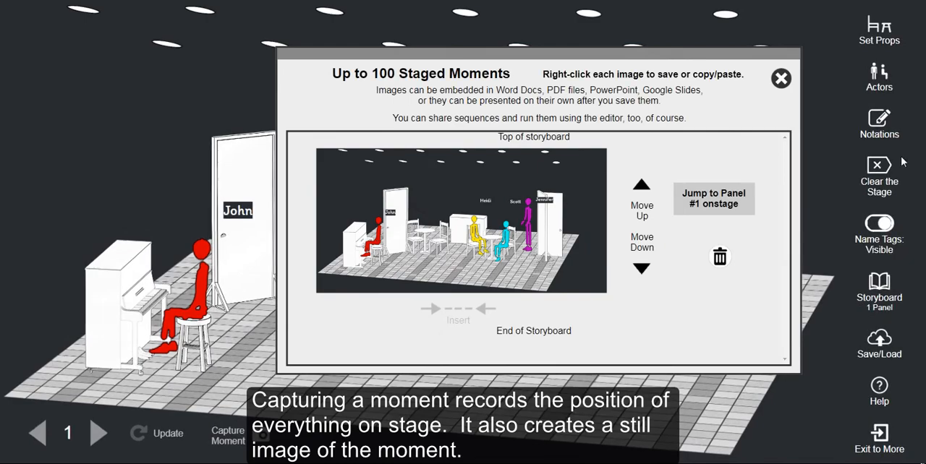
{"action": "left_click", "coordinate": [780, 79]}
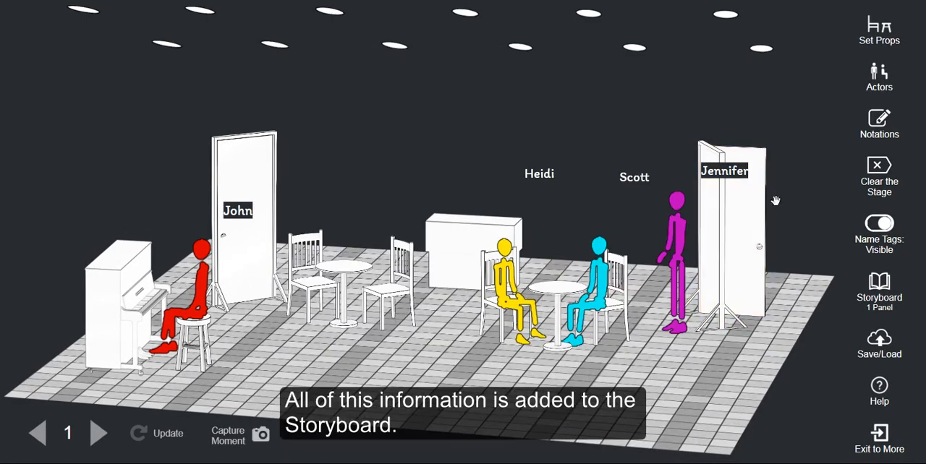
{"action": "left_click", "coordinate": [736, 205]}
{"action": "left_click", "coordinate": [714, 247]}
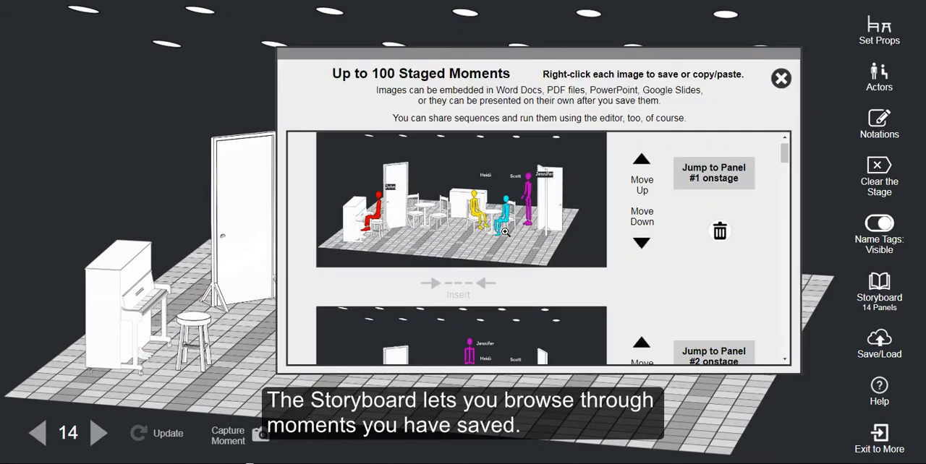
Step: Browse to panel #4 of the storyboard and move it up one place in the order
{"action": "scroll", "coordinate": [592, 242], "scroll_direction": "down", "scroll_amount": 5}
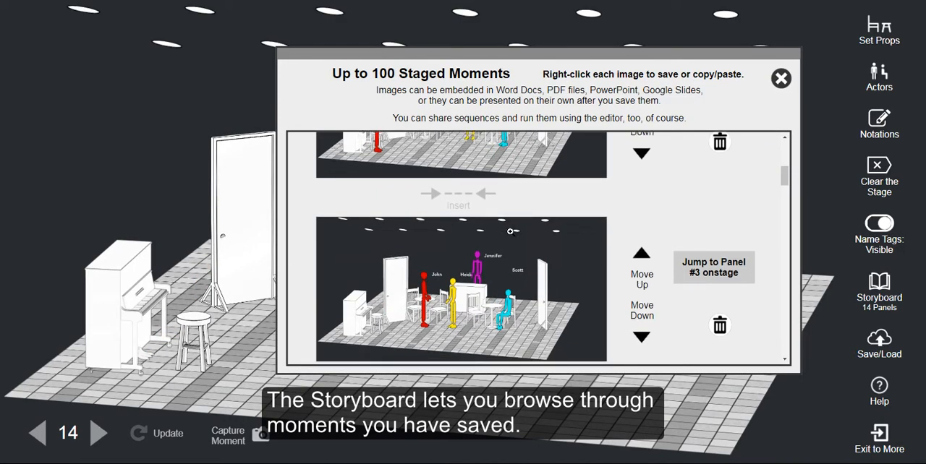
{"action": "scroll", "coordinate": [592, 242], "scroll_direction": "down", "scroll_amount": 1}
{"action": "left_click", "coordinate": [644, 216]}
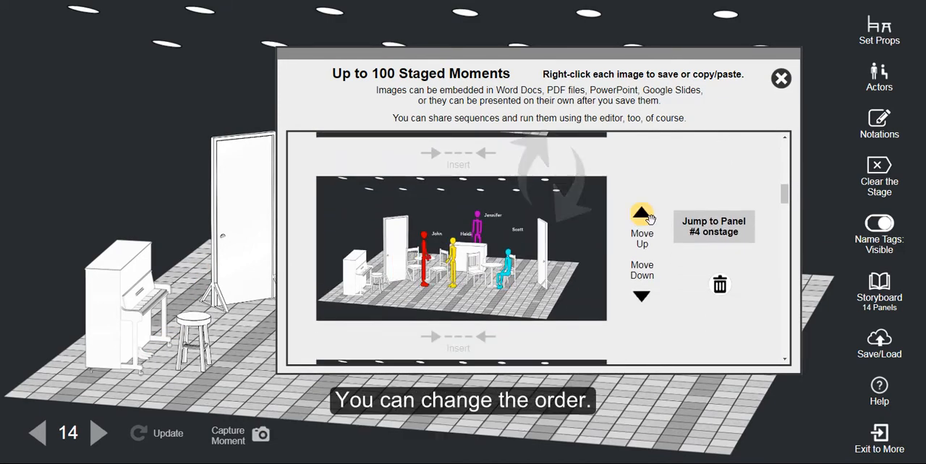
Step: Insert a new moment between storyboard panels and delete panel #6
{"action": "left_click", "coordinate": [648, 232]}
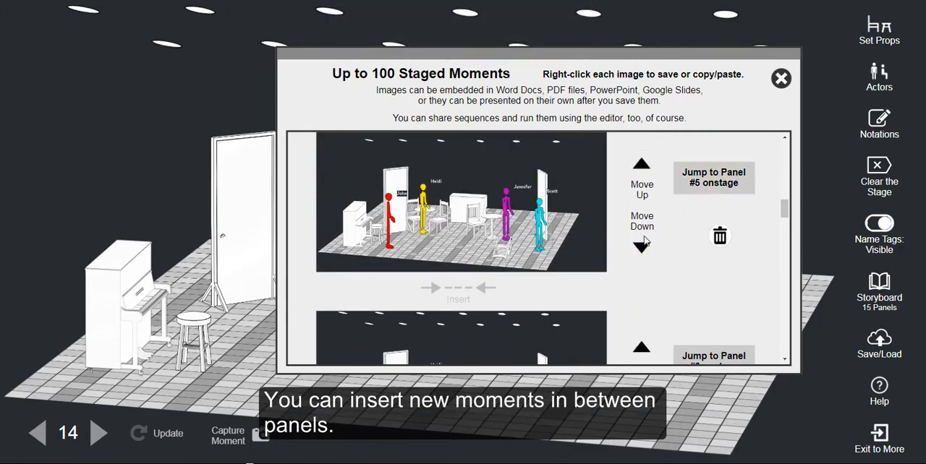
{"action": "left_click", "coordinate": [643, 243]}
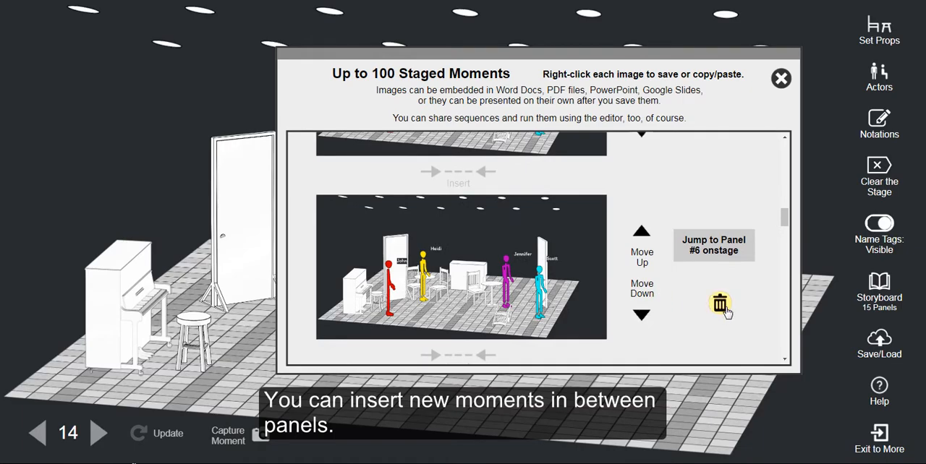
{"action": "left_click", "coordinate": [720, 305]}
{"action": "left_click", "coordinate": [517, 47]}
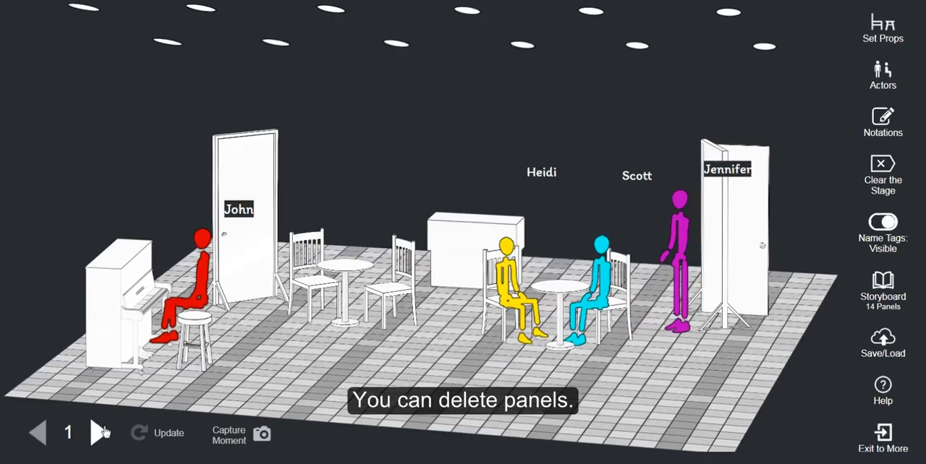
Step: Step forward onstage through the captured moments one by one, from moment 2 through the café and park scenes past moment 29
{"action": "left_click", "coordinate": [100, 432]}
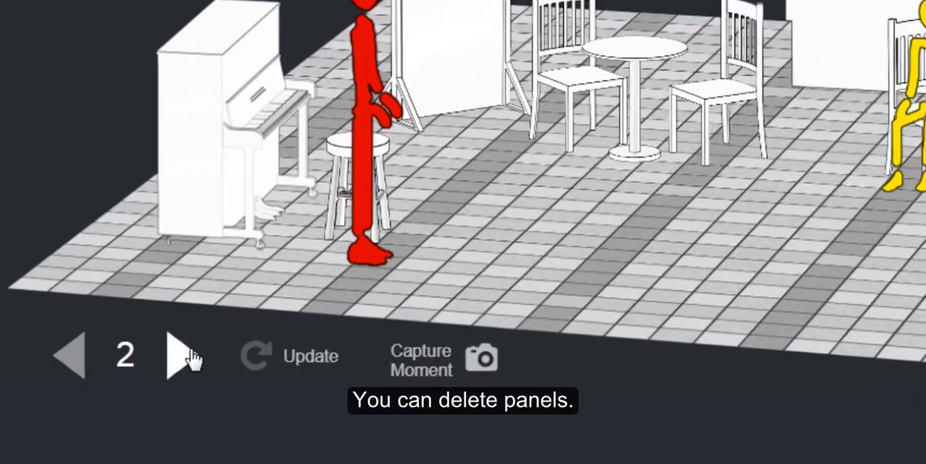
{"action": "left_click", "coordinate": [191, 358]}
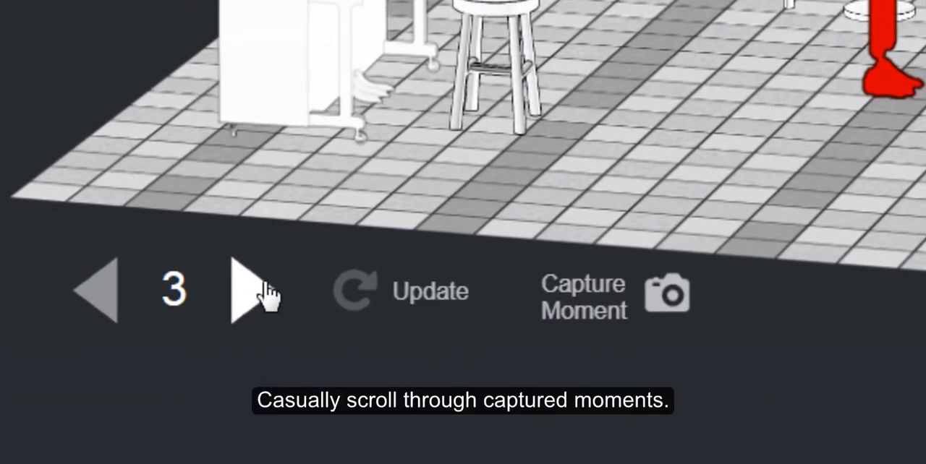
{"action": "left_click", "coordinate": [194, 357]}
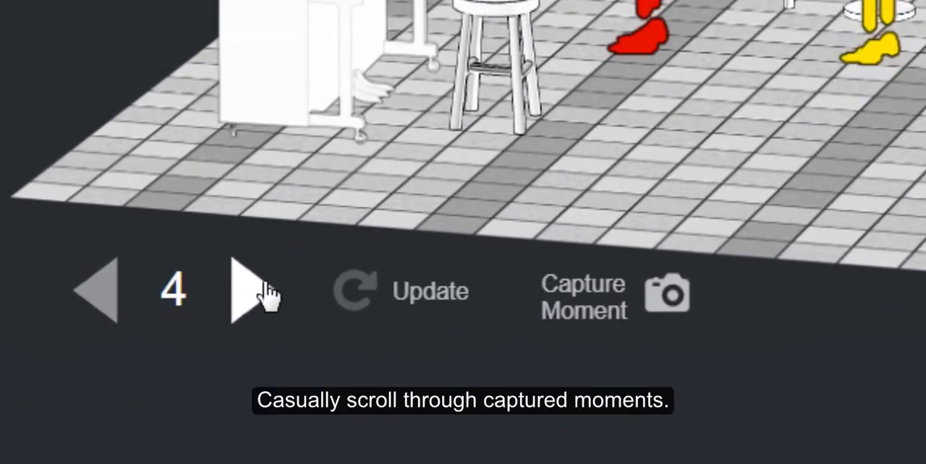
{"action": "left_click", "coordinate": [268, 293]}
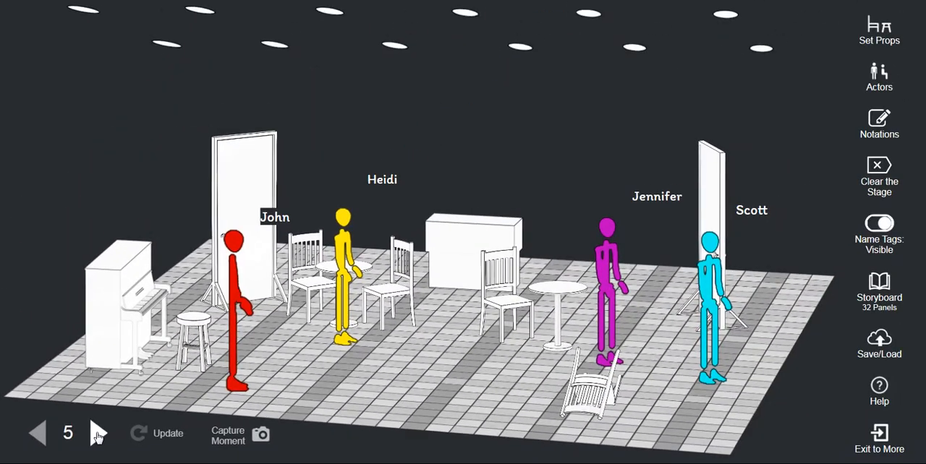
{"action": "left_click", "coordinate": [257, 293]}
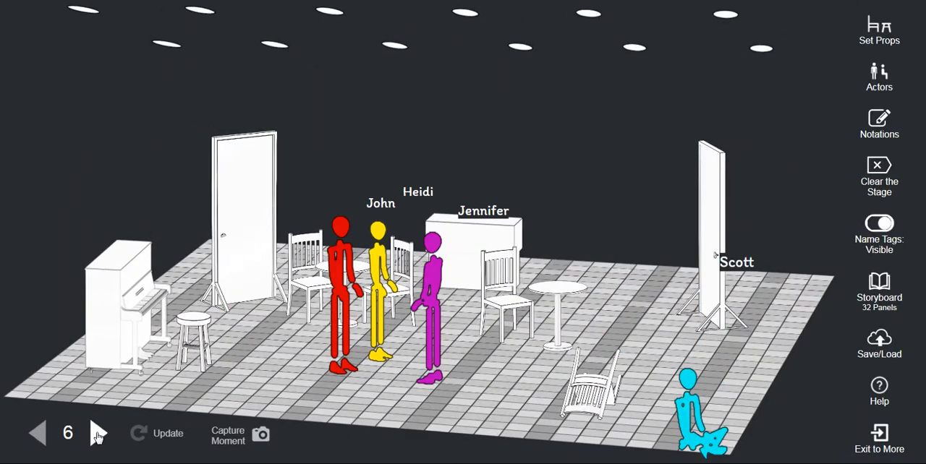
{"action": "left_click", "coordinate": [98, 434]}
{"action": "left_click", "coordinate": [98, 434]}
{"action": "left_click", "coordinate": [98, 434]}
{"action": "left_click", "coordinate": [98, 434]}
{"action": "left_click", "coordinate": [98, 434]}
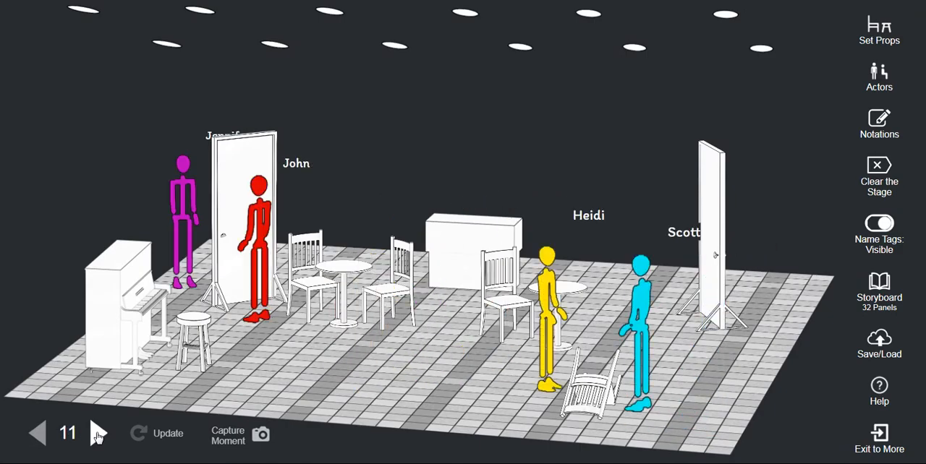
{"action": "left_click", "coordinate": [97, 434]}
{"action": "left_click", "coordinate": [97, 434]}
{"action": "left_click", "coordinate": [98, 434]}
{"action": "left_click", "coordinate": [98, 434]}
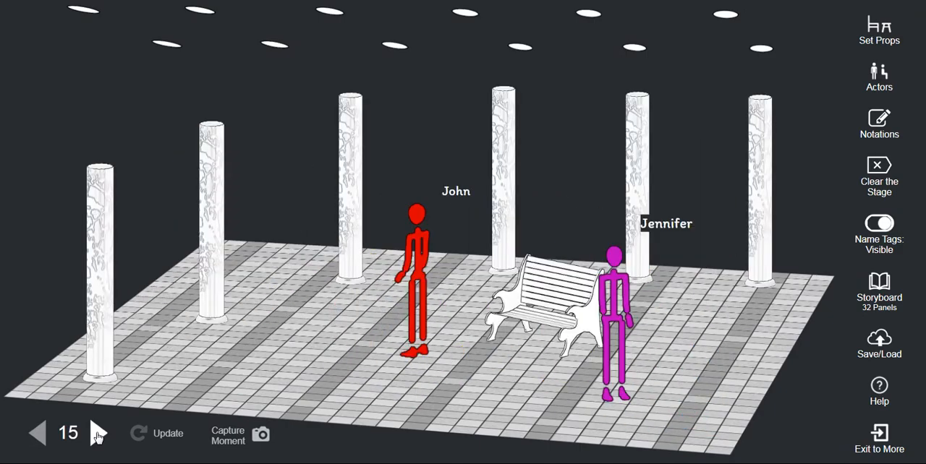
{"action": "left_click", "coordinate": [97, 434]}
{"action": "left_click", "coordinate": [98, 434]}
{"action": "left_click", "coordinate": [97, 434]}
{"action": "left_click", "coordinate": [98, 434]}
{"action": "left_click", "coordinate": [98, 434]}
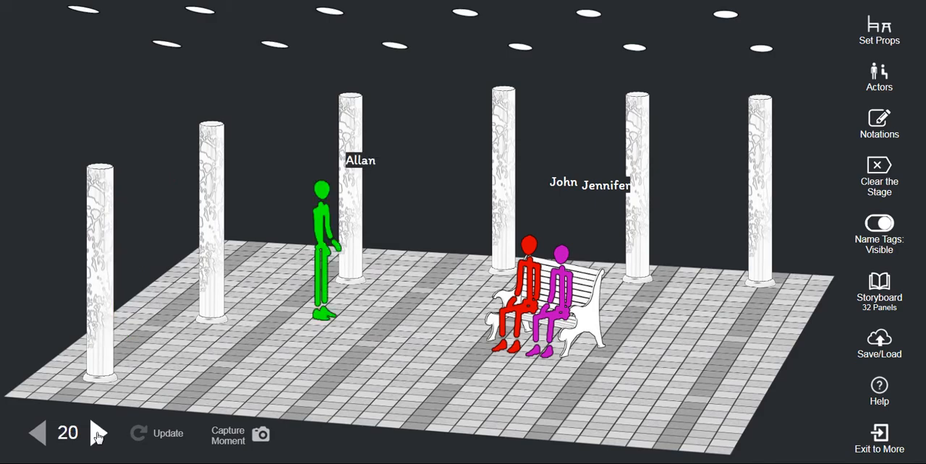
{"action": "left_click", "coordinate": [97, 434]}
{"action": "left_click", "coordinate": [98, 434]}
{"action": "left_click", "coordinate": [98, 434]}
{"action": "left_click", "coordinate": [97, 434]}
{"action": "left_click", "coordinate": [98, 434]}
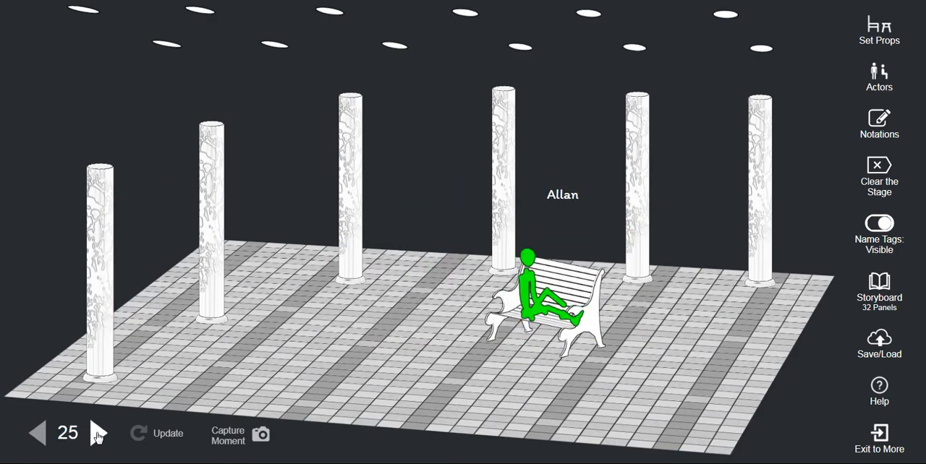
{"action": "left_click", "coordinate": [98, 434]}
{"action": "left_click", "coordinate": [98, 434]}
{"action": "left_click", "coordinate": [97, 434]}
{"action": "left_click", "coordinate": [98, 434]}
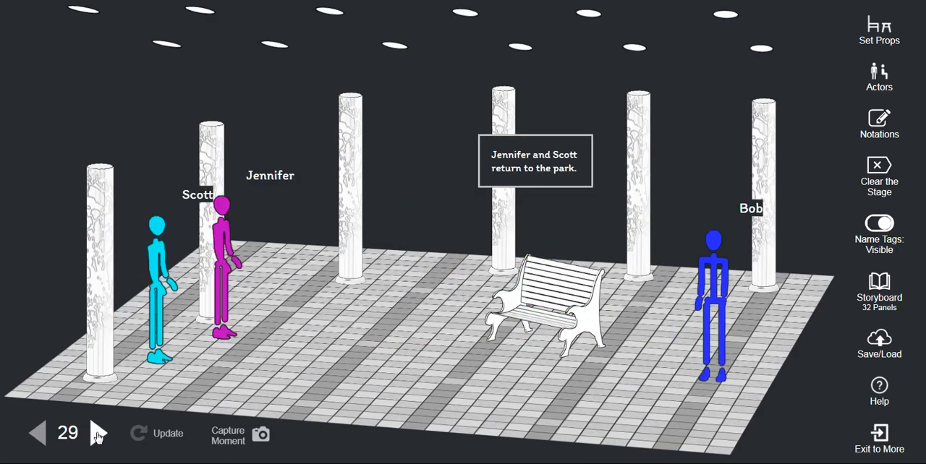
{"action": "left_click", "coordinate": [98, 434]}
{"action": "left_click", "coordinate": [97, 434]}
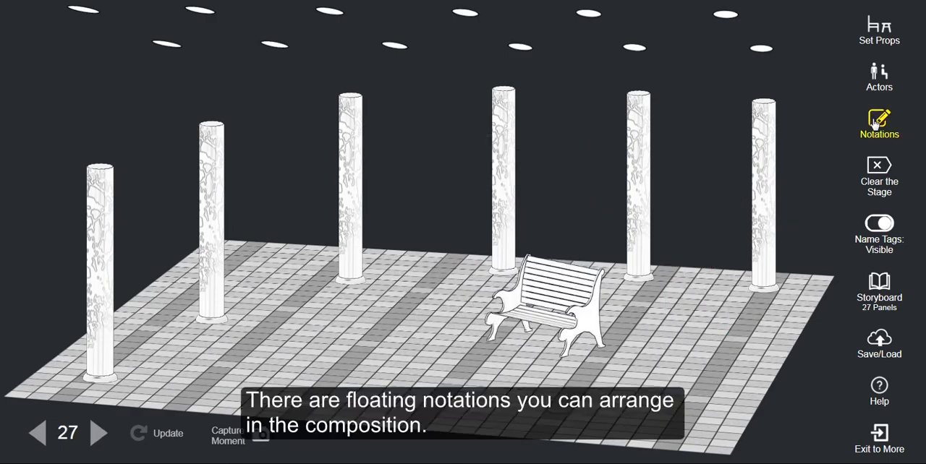
Step: Make Note #1 visible from the notations and place it between the columns to the left of the bench
{"action": "left_click", "coordinate": [879, 122]}
{"action": "left_click_drag", "start_coordinate": [675, 61], "coordinate": [774, 61]}
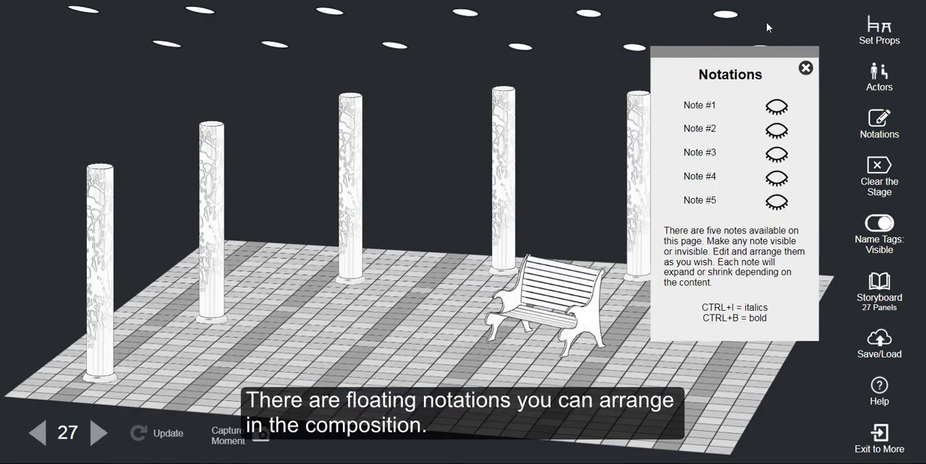
{"action": "left_click", "coordinate": [780, 105]}
{"action": "left_click_drag", "start_coordinate": [147, 32], "coordinate": [338, 217]}
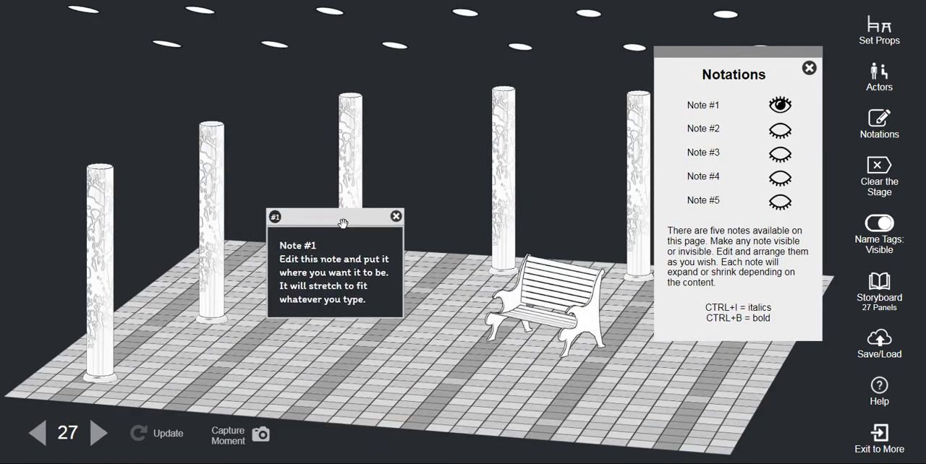
Step: Make Notes #2, #3, #4 and #5 visible on the stage
{"action": "left_click", "coordinate": [780, 129]}
{"action": "left_click", "coordinate": [780, 153]}
{"action": "left_click", "coordinate": [780, 176]}
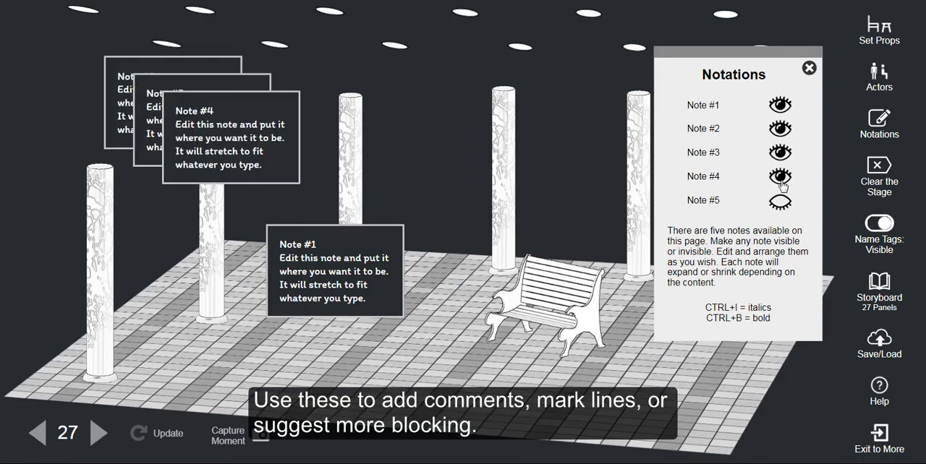
{"action": "left_click", "coordinate": [780, 200]}
Step: Replace the entire default text of Note #1 with custom text starting with "Bo"
{"action": "left_click", "coordinate": [355, 264]}
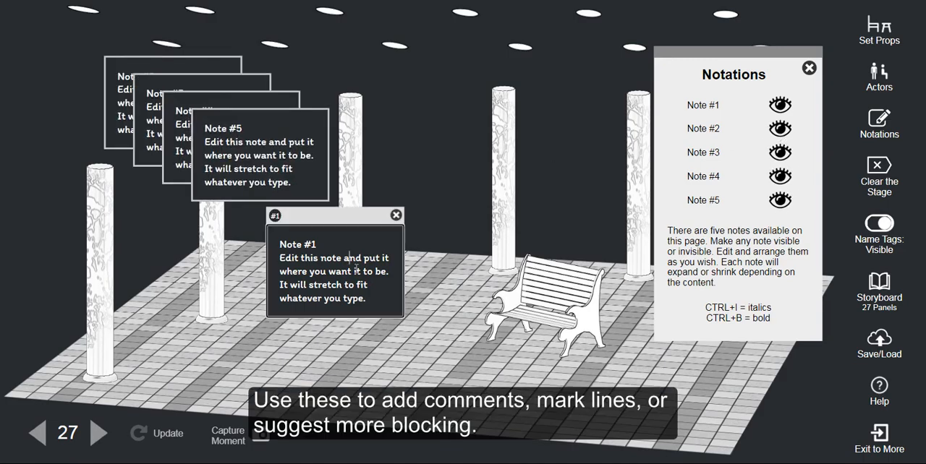
{"action": "left_click_drag", "start_coordinate": [382, 311], "coordinate": [220, 246]}
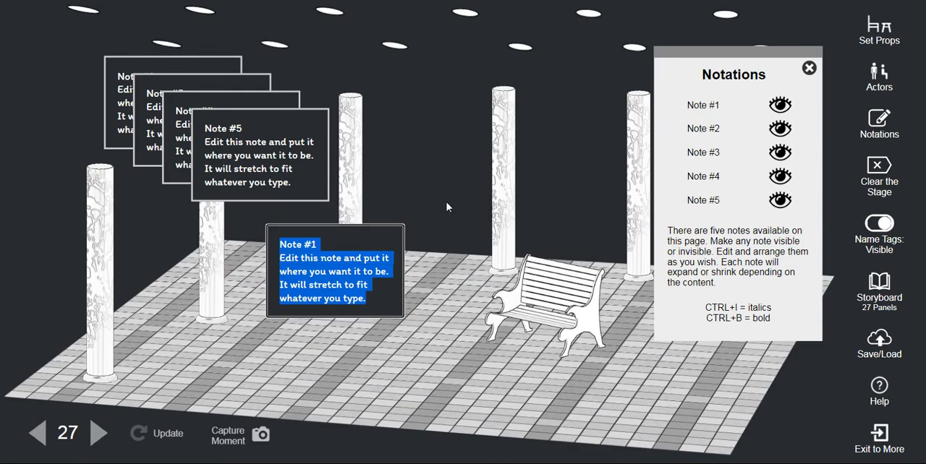
{"action": "type", "text": "Bo"}
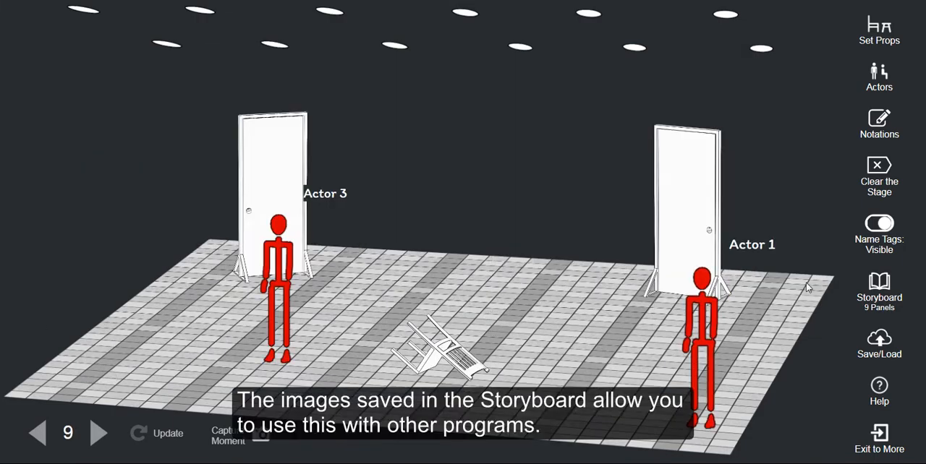
Step: Open the storyboard and view its still images enlarged, from panel 1 through panel 6
{"action": "left_click", "coordinate": [880, 289]}
{"action": "scroll", "coordinate": [646, 250], "scroll_direction": "up", "scroll_amount": 3}
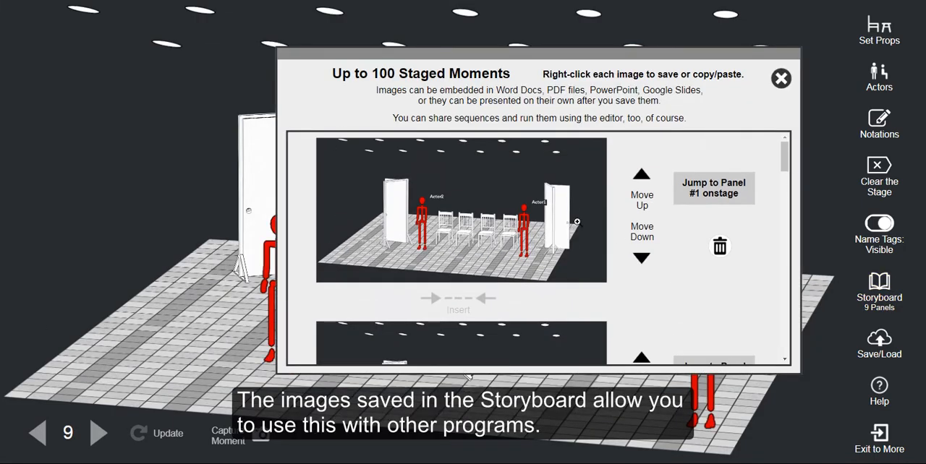
{"action": "left_click", "coordinate": [453, 184]}
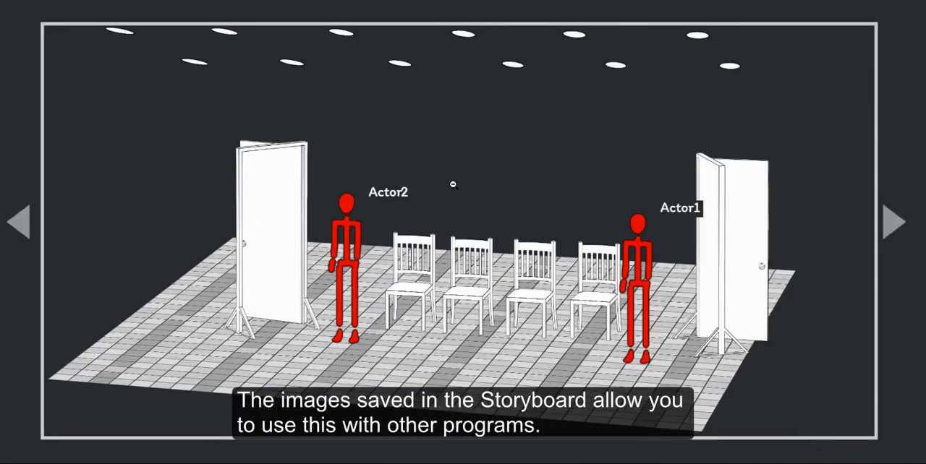
{"action": "left_click", "coordinate": [890, 228]}
{"action": "left_click", "coordinate": [894, 228]}
{"action": "left_click", "coordinate": [895, 229]}
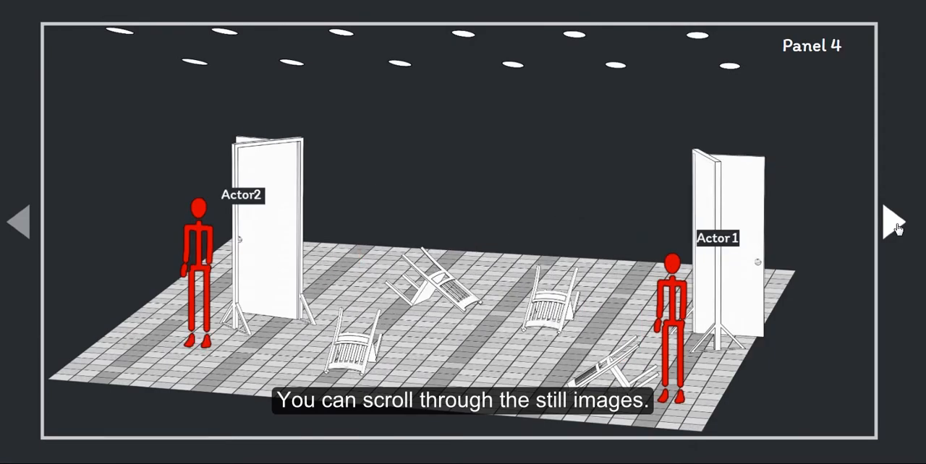
{"action": "left_click", "coordinate": [895, 227]}
{"action": "left_click", "coordinate": [894, 227]}
Step: Copy the panel 6 still image and paste it onto the "Directing Scene" slide in PowerPoint
{"action": "right_click", "coordinate": [569, 246]}
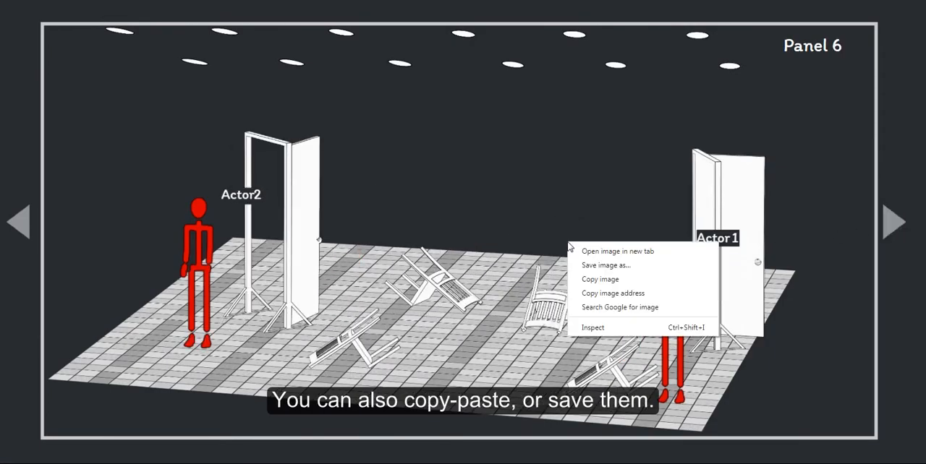
{"action": "left_click", "coordinate": [587, 281]}
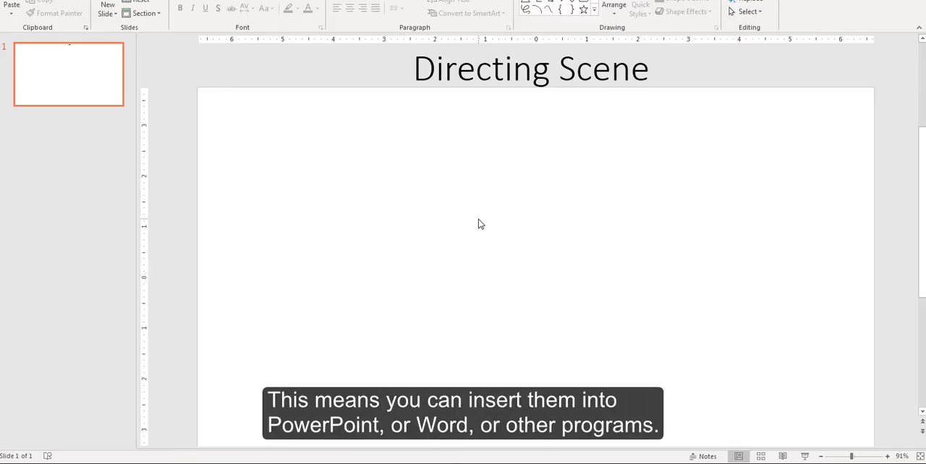
{"action": "key", "text": "ctrl+v"}
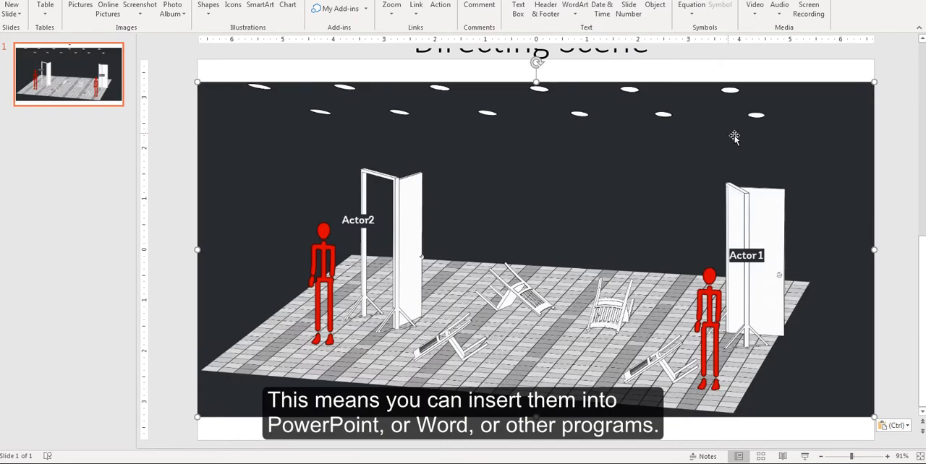
Step: Set the slide background to a solid fill sampled with the Eyedropper from the image's dark backdrop, and apply it to all slides
{"action": "right_click", "coordinate": [769, 75]}
{"action": "left_click", "coordinate": [787, 165]}
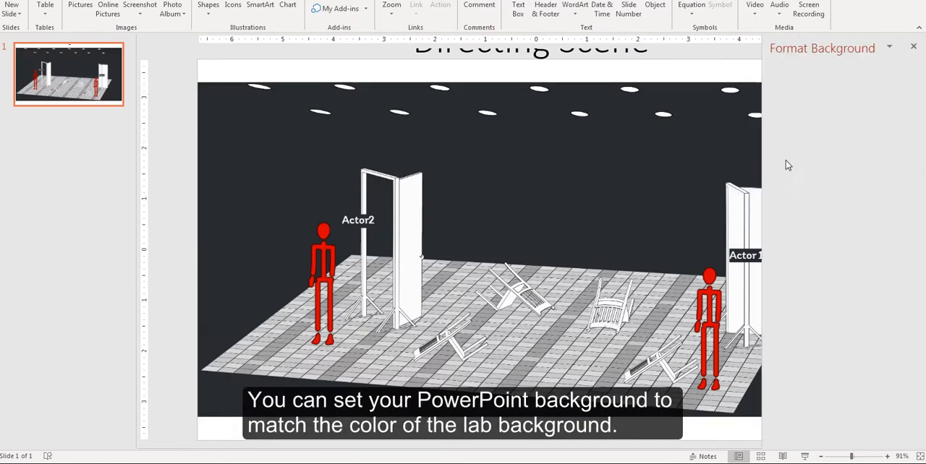
{"action": "left_click", "coordinate": [898, 187]}
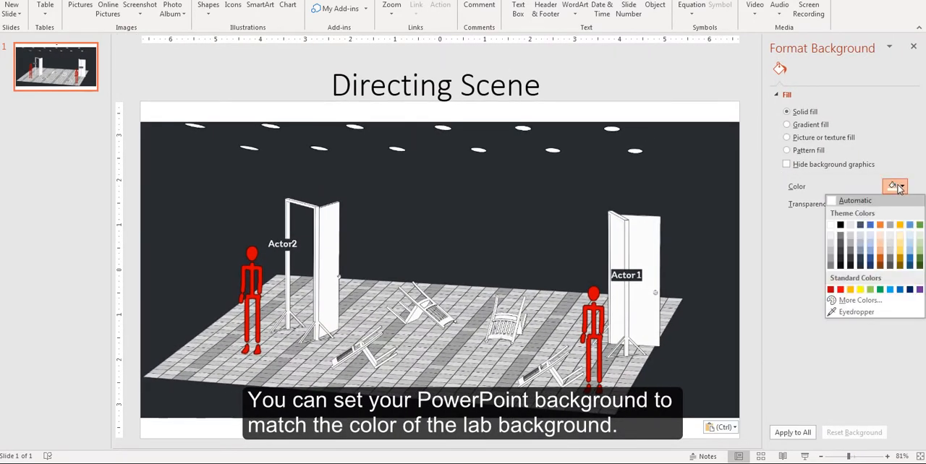
{"action": "left_click", "coordinate": [861, 314]}
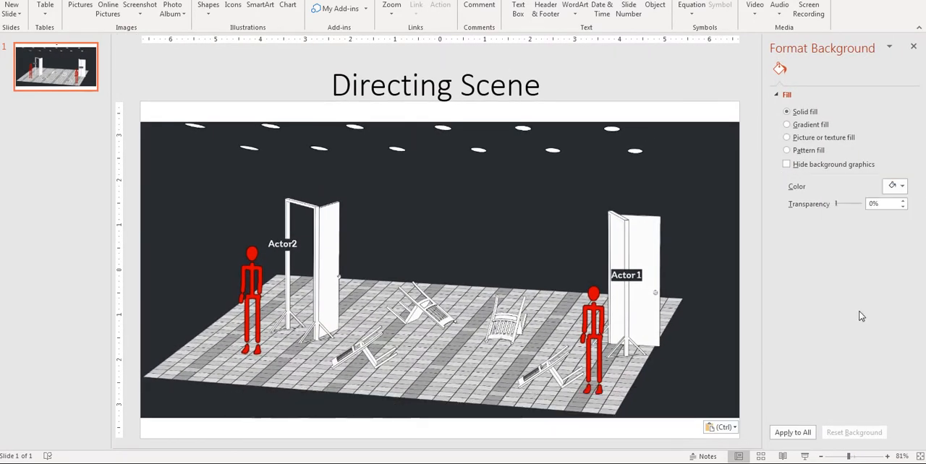
{"action": "left_click", "coordinate": [719, 196]}
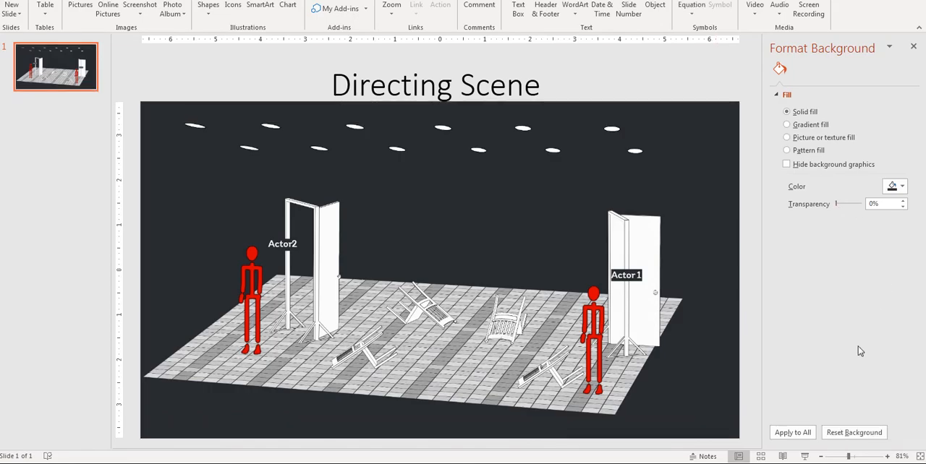
{"action": "left_click", "coordinate": [805, 434]}
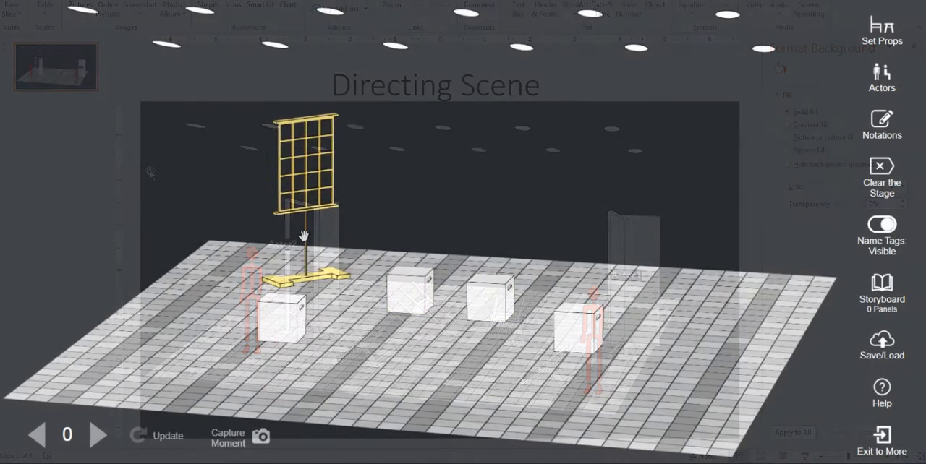
Step: Move the window unit across the stage to beside Actor 3, and save the project both to the cloud and to the device
{"action": "left_click_drag", "start_coordinate": [290, 124], "coordinate": [602, 176]}
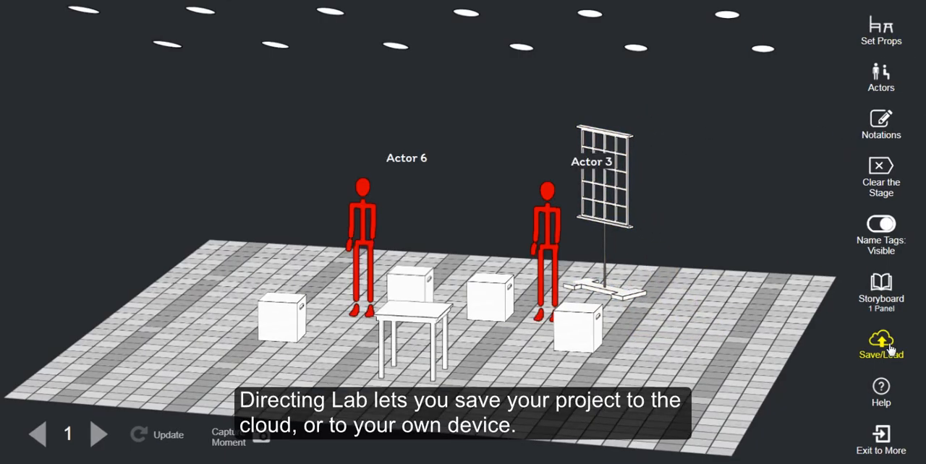
{"action": "left_click", "coordinate": [882, 349]}
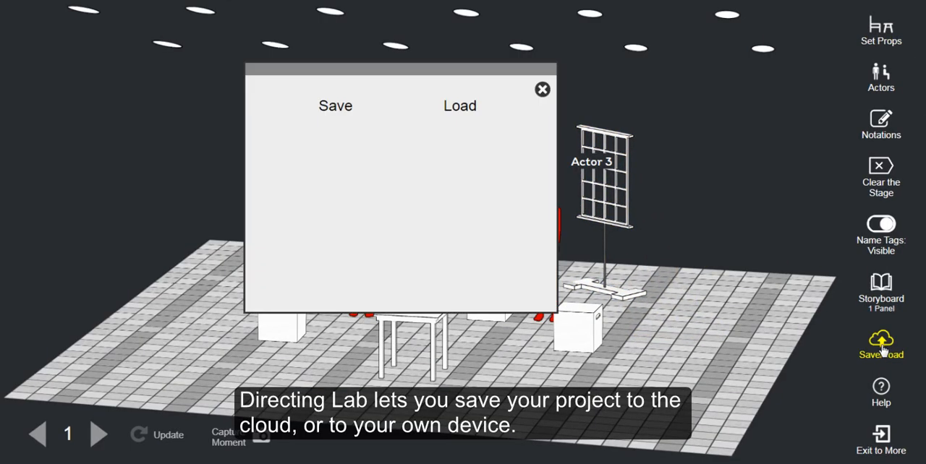
{"action": "left_click", "coordinate": [339, 109]}
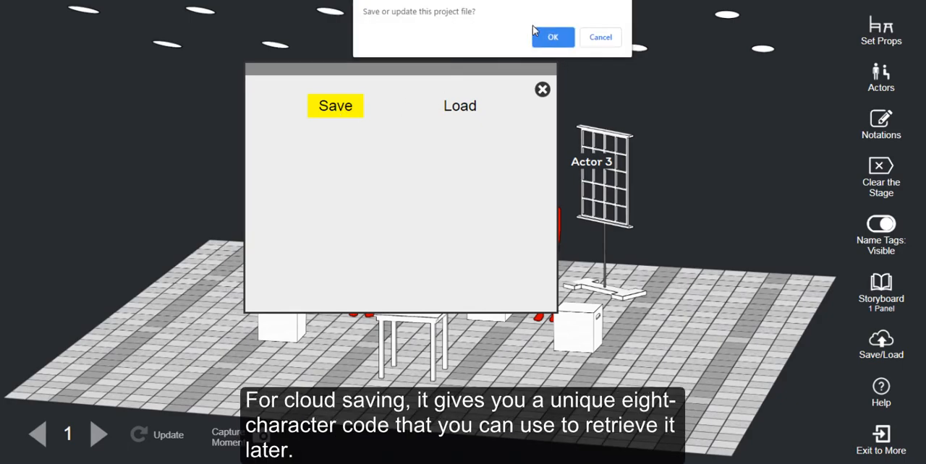
{"action": "left_click", "coordinate": [553, 38]}
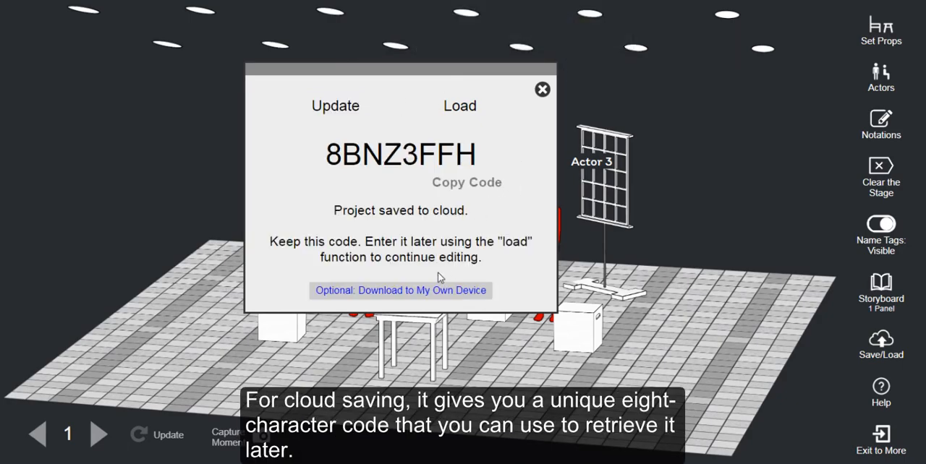
{"action": "left_click", "coordinate": [425, 291]}
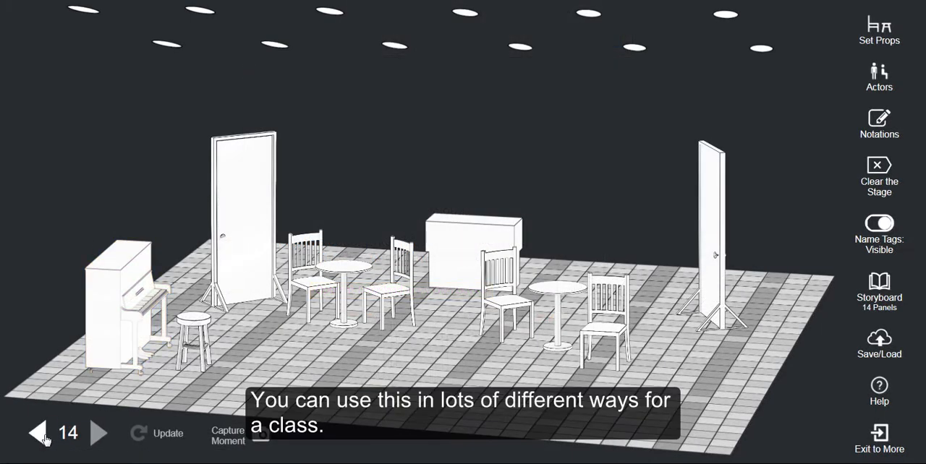
Step: Step backward through the 14-panel cafe scene storyboard from panel 14 to panel 1
{"action": "left_click", "coordinate": [39, 434]}
{"action": "left_click", "coordinate": [40, 434]}
{"action": "left_click", "coordinate": [40, 434]}
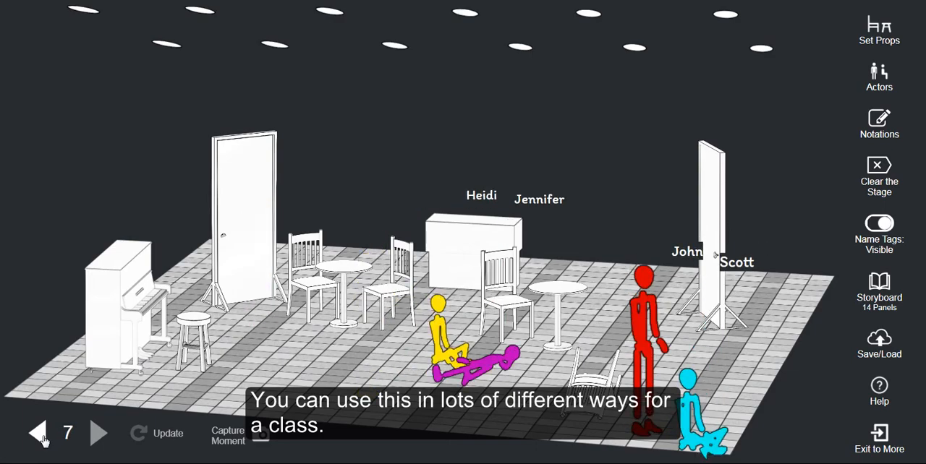
{"action": "left_click", "coordinate": [40, 434]}
{"action": "left_click", "coordinate": [41, 437]}
{"action": "left_click", "coordinate": [41, 437]}
{"action": "left_click", "coordinate": [41, 436]}
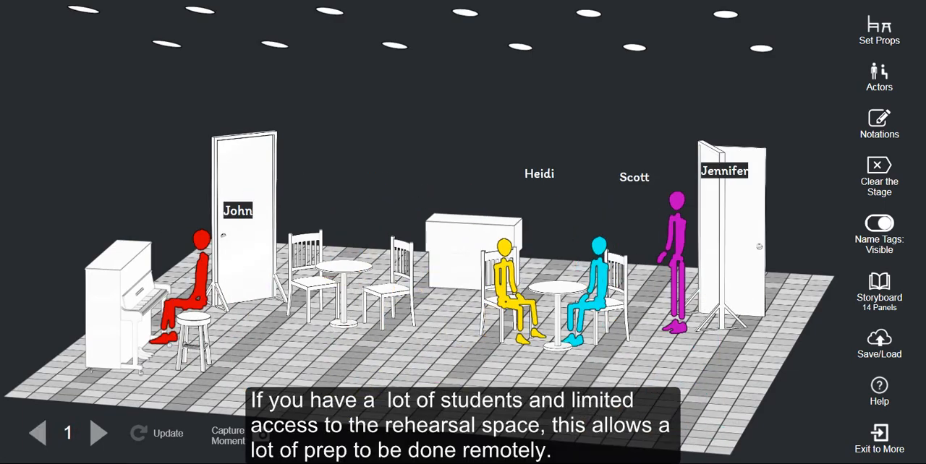
Step: Step forward through the cafe scene's staged moments from panel 1 past panel 7 to review the blocking
{"action": "left_click", "coordinate": [99, 433]}
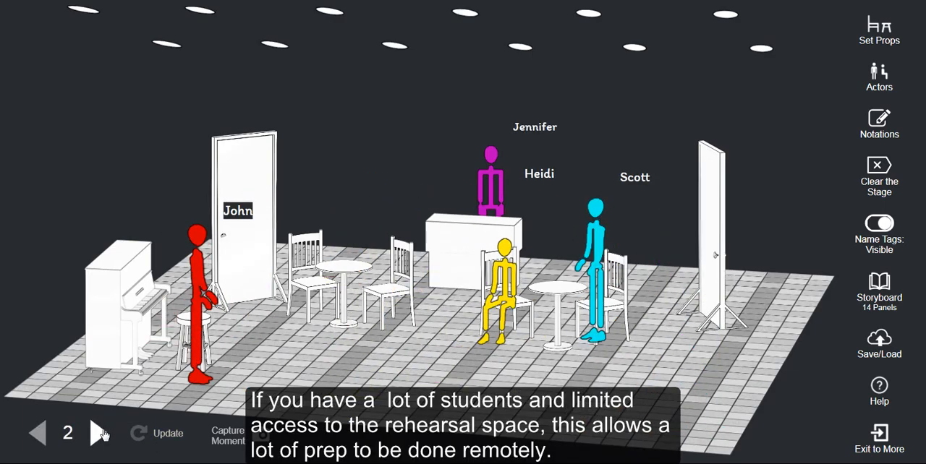
{"action": "left_click", "coordinate": [99, 434]}
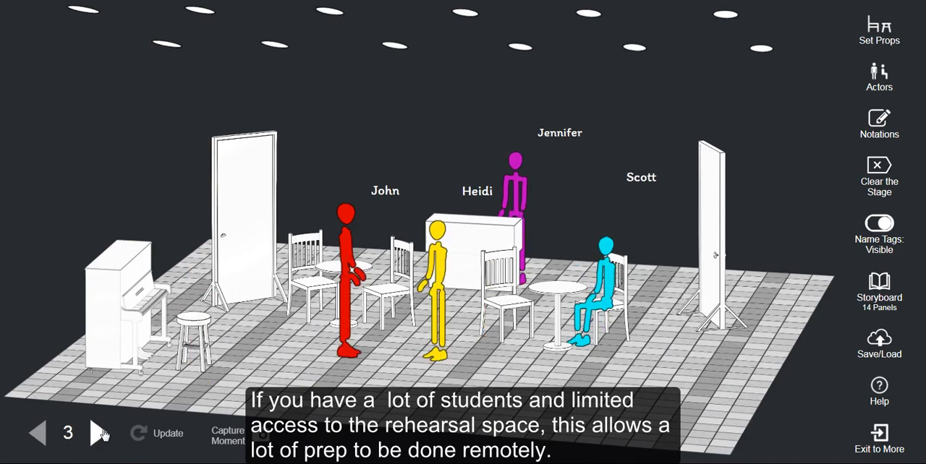
{"action": "left_click", "coordinate": [99, 433]}
{"action": "left_click", "coordinate": [98, 434]}
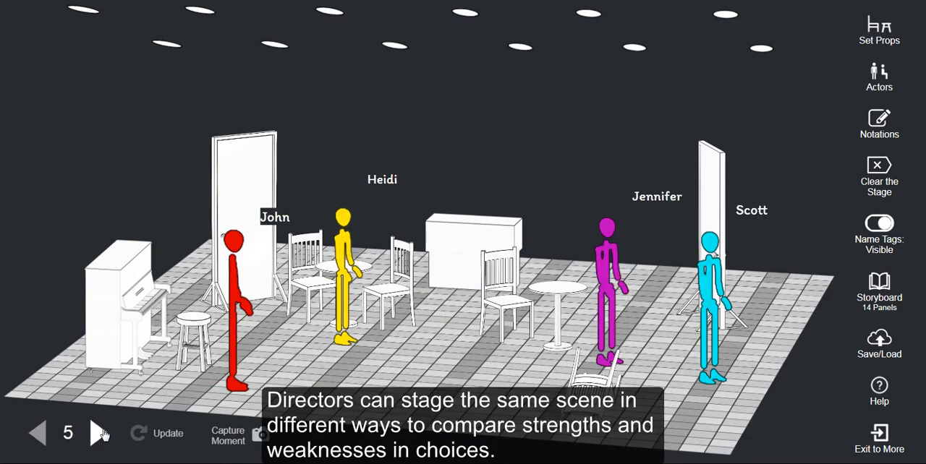
{"action": "left_click", "coordinate": [98, 433]}
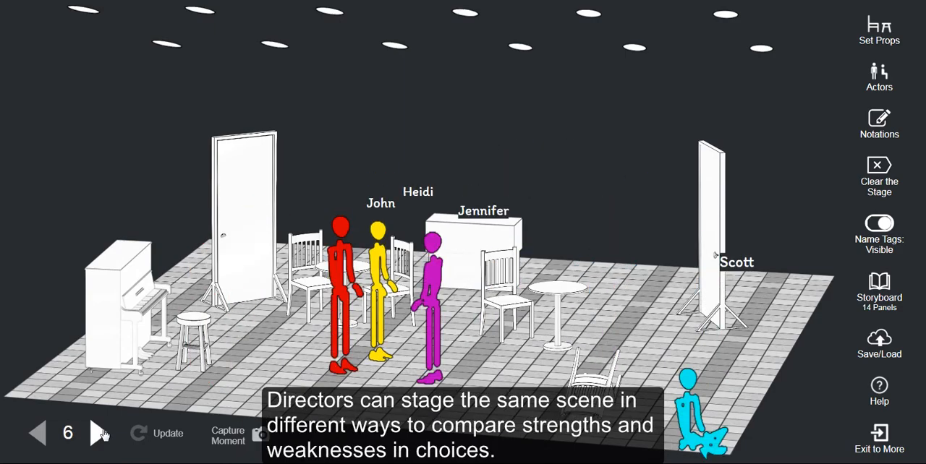
{"action": "left_click", "coordinate": [98, 433]}
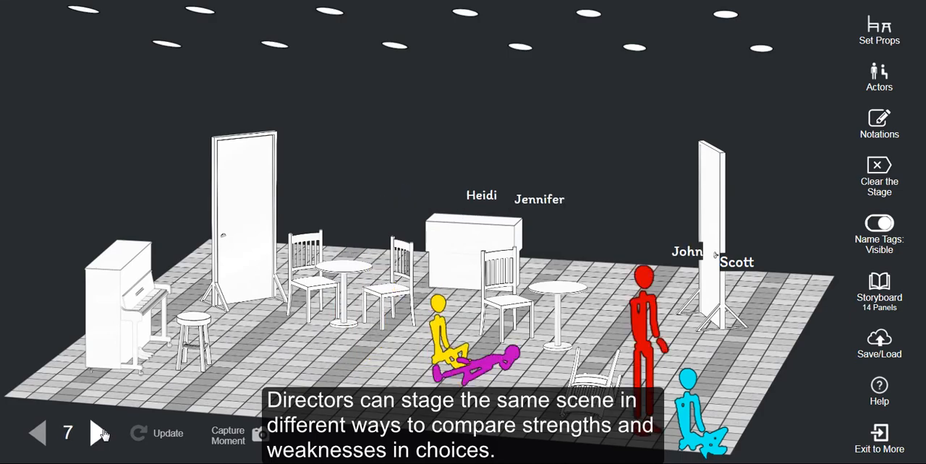
{"action": "left_click", "coordinate": [98, 434]}
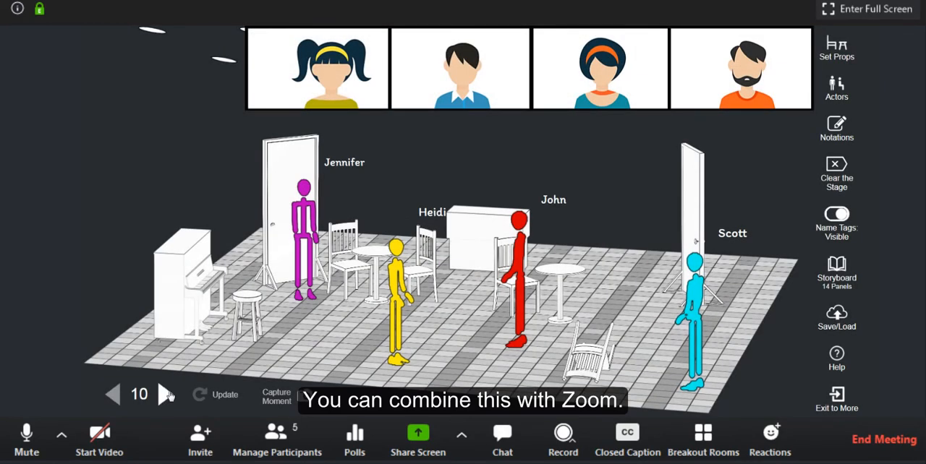
Step: Advance the cafe scene to panel 14 in the shared Zoom meeting and open its storyboard
{"action": "left_click", "coordinate": [166, 394]}
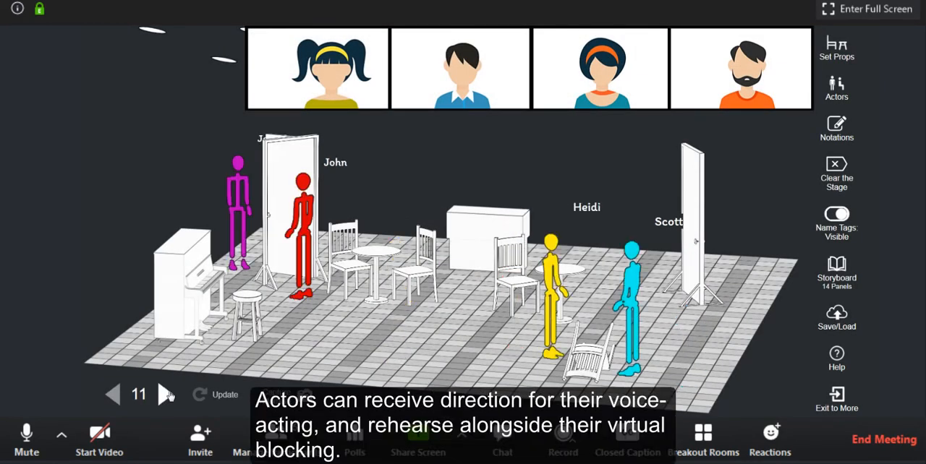
{"action": "left_click", "coordinate": [166, 394]}
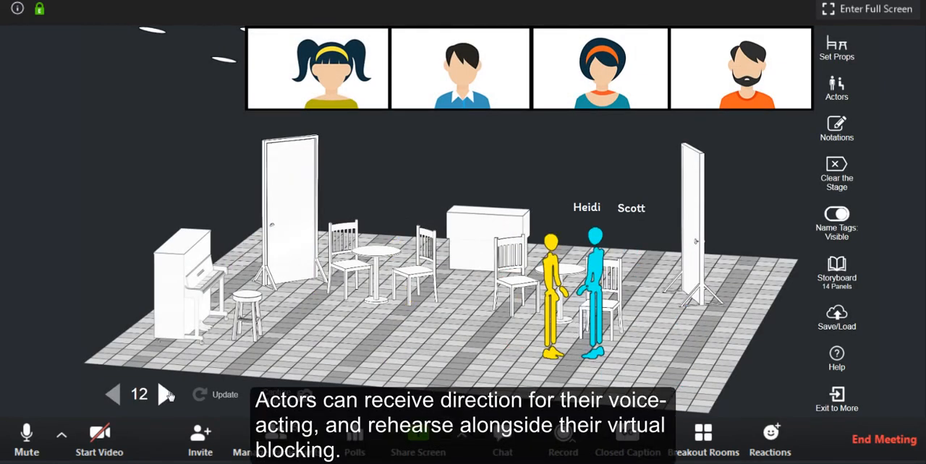
{"action": "left_click", "coordinate": [166, 394]}
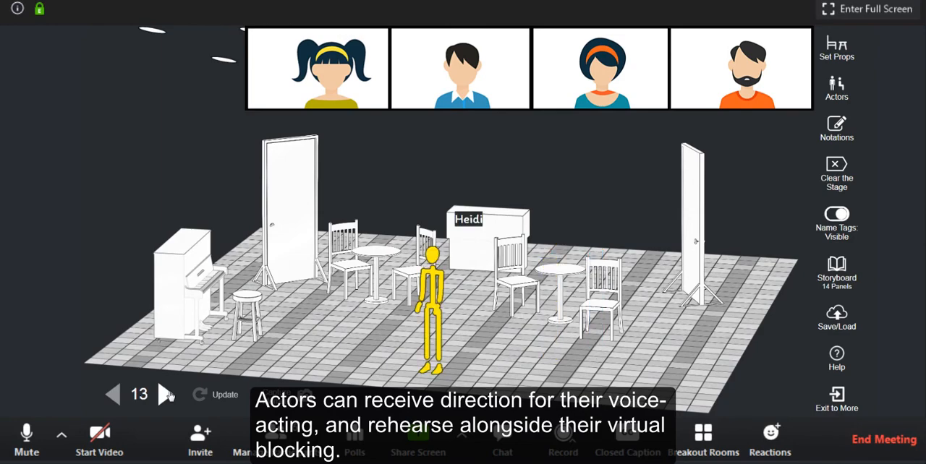
{"action": "left_click", "coordinate": [165, 395]}
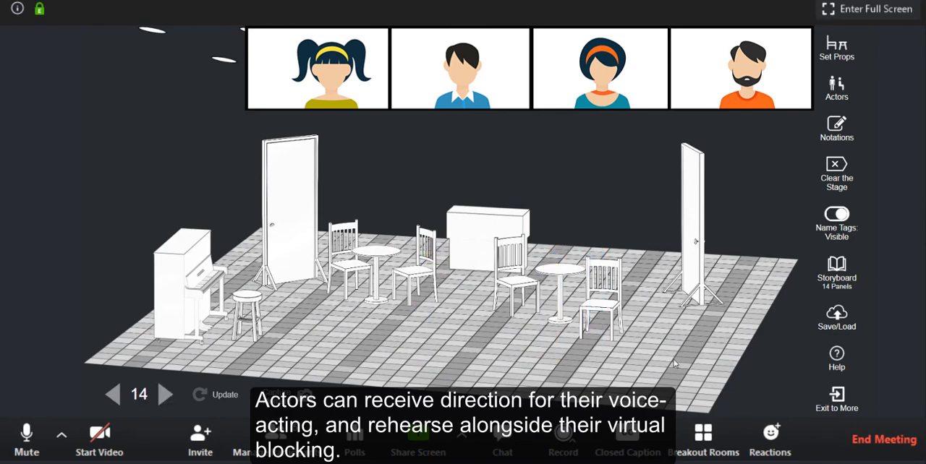
{"action": "left_click", "coordinate": [838, 266]}
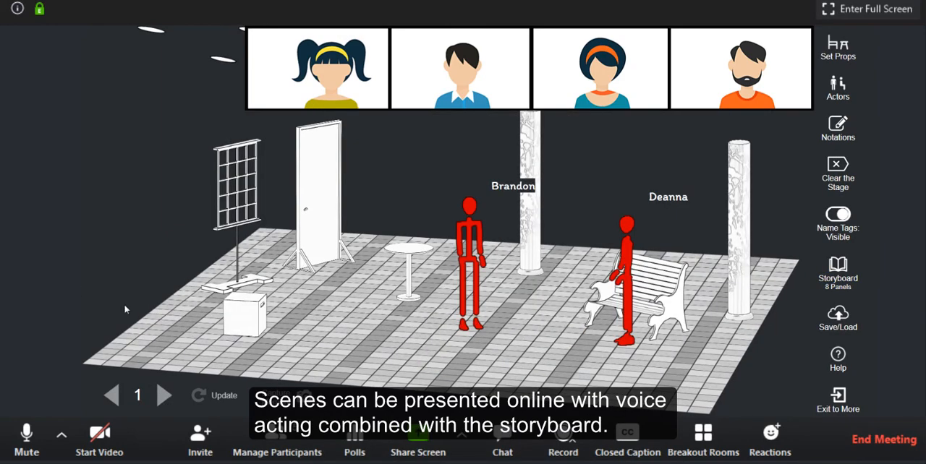
Step: Present the 8-panel two-actor park bench scene in the Zoom meeting, advancing from panel 1 to panel 8
{"action": "left_click", "coordinate": [164, 395]}
{"action": "left_click", "coordinate": [165, 395]}
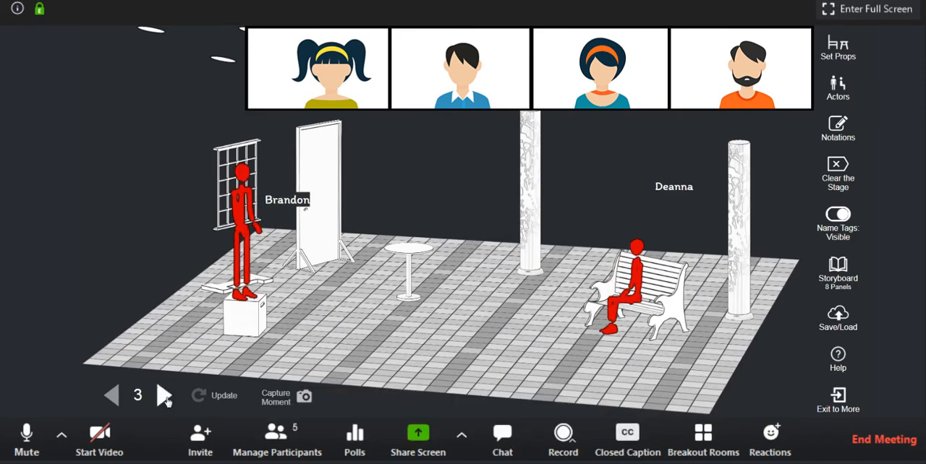
{"action": "left_click", "coordinate": [164, 395]}
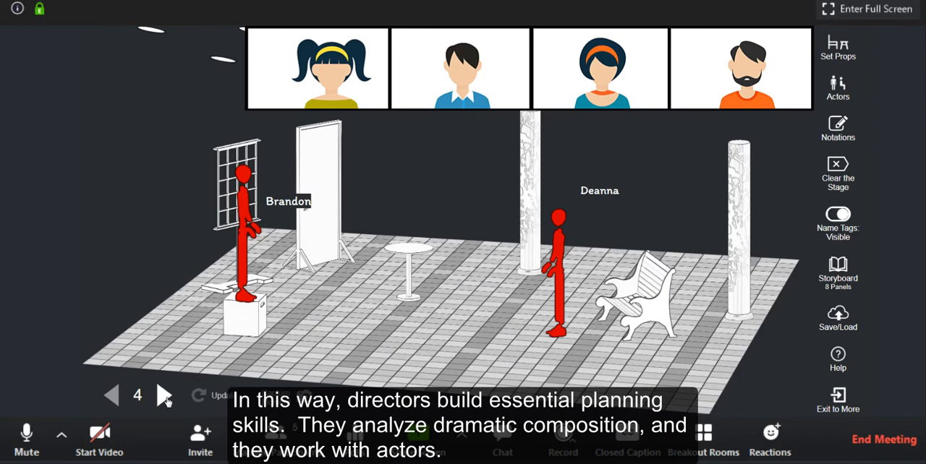
{"action": "left_click", "coordinate": [164, 395]}
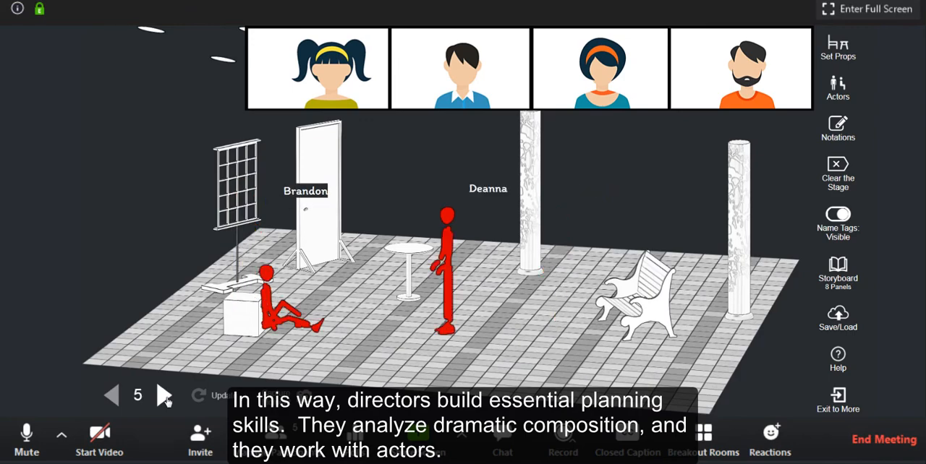
{"action": "left_click", "coordinate": [165, 395]}
{"action": "left_click", "coordinate": [164, 395]}
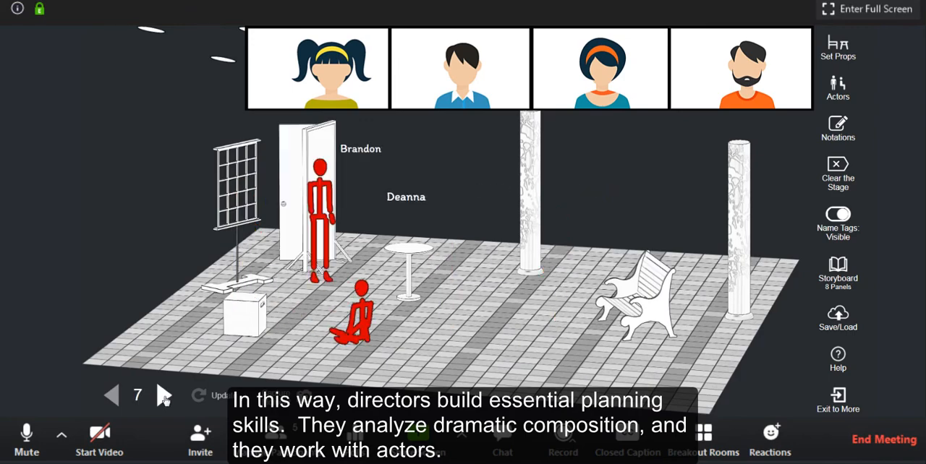
{"action": "left_click", "coordinate": [165, 395]}
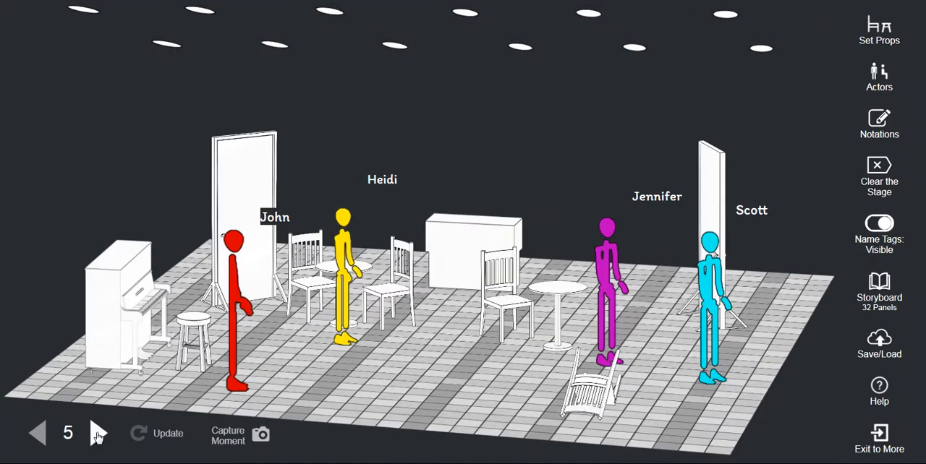
Step: Step forward through the 32-panel storyboard starting from panel 5
{"action": "left_click", "coordinate": [98, 433]}
{"action": "left_click", "coordinate": [98, 434]}
{"action": "left_click", "coordinate": [97, 433]}
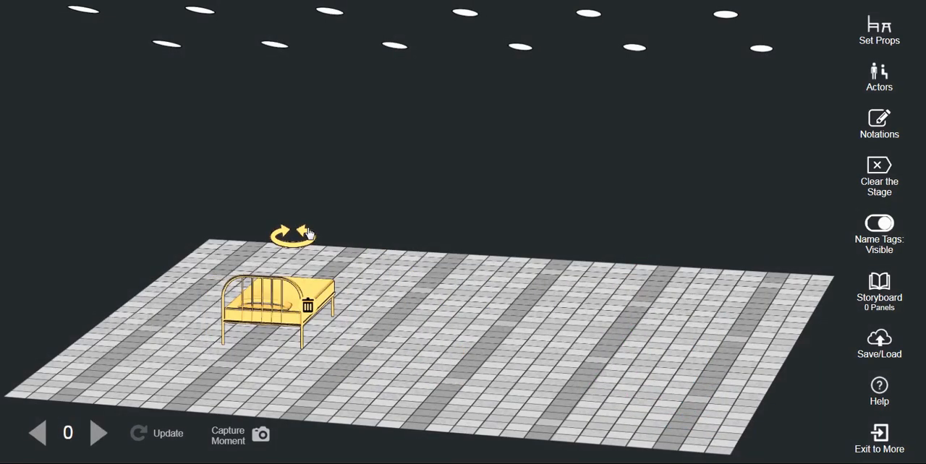
Step: Add a sofa to the stage beside the bed and rotate it to a new facing
{"action": "left_click", "coordinate": [894, 37]}
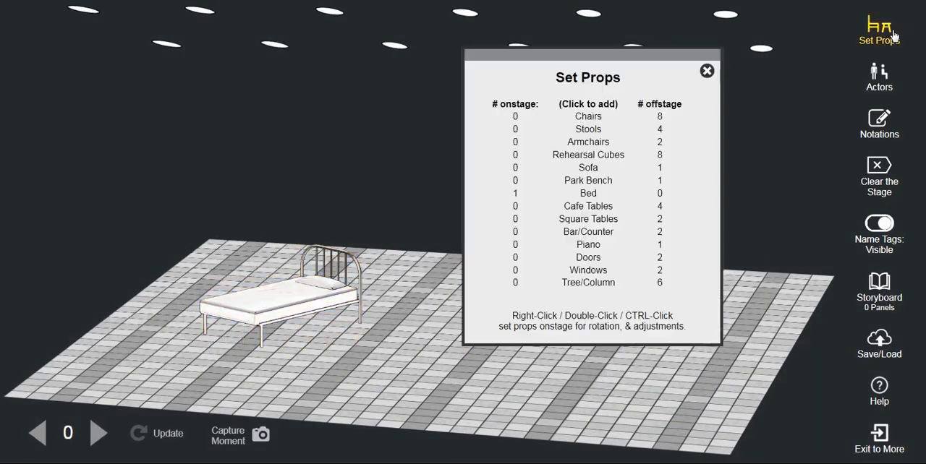
{"action": "left_click", "coordinate": [588, 167]}
{"action": "left_click", "coordinate": [707, 71]}
{"action": "left_click", "coordinate": [561, 230]}
{"action": "left_click", "coordinate": [539, 228]}
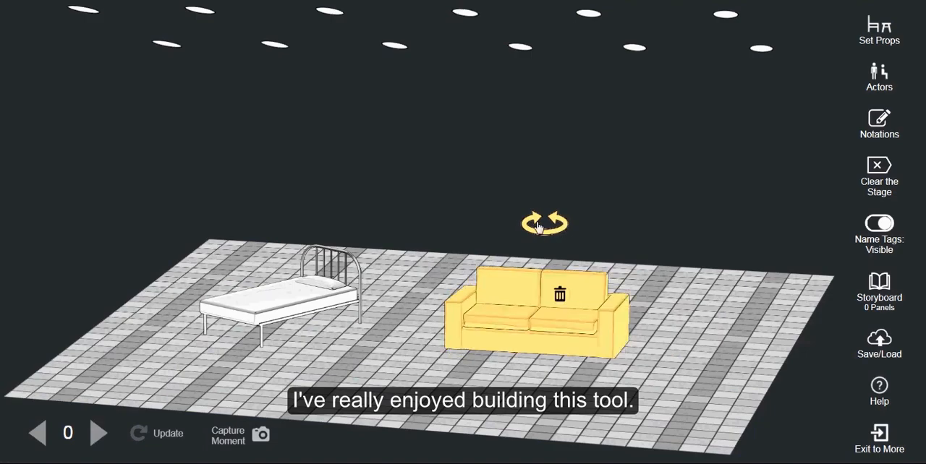
{"action": "left_click", "coordinate": [538, 227]}
{"action": "left_click", "coordinate": [538, 227]}
{"action": "left_click", "coordinate": [538, 227]}
{"action": "left_click", "coordinate": [538, 227]}
{"action": "left_click", "coordinate": [538, 227]}
{"action": "left_click", "coordinate": [538, 227]}
{"action": "left_click", "coordinate": [539, 227]}
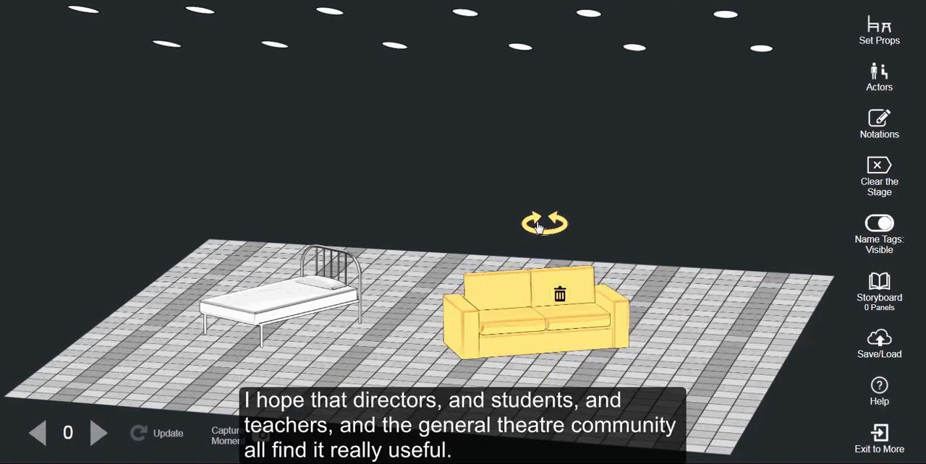
Step: Add an armchair and square tables from the set props and arrange the furniture on the stage
{"action": "left_click", "coordinate": [781, 138]}
{"action": "left_click", "coordinate": [879, 31]}
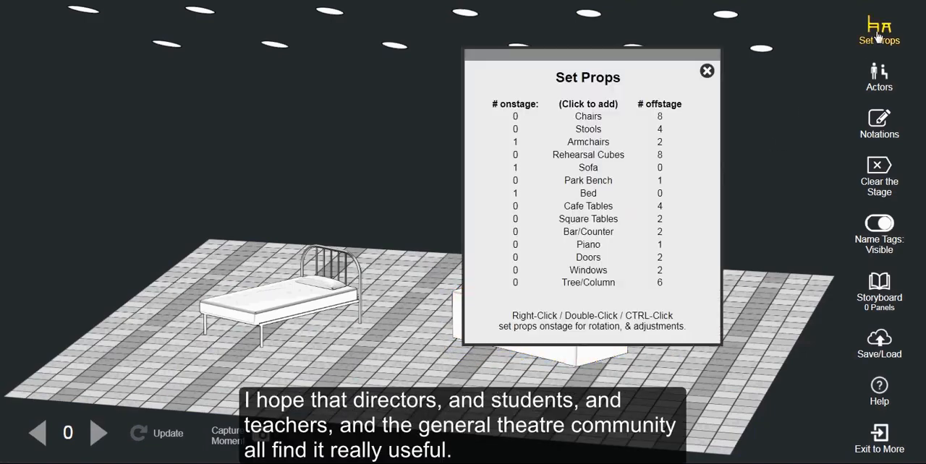
{"action": "left_click", "coordinate": [601, 218]}
{"action": "left_click", "coordinate": [600, 218]}
{"action": "left_click", "coordinate": [707, 71]}
{"action": "left_click_drag", "start_coordinate": [271, 318], "coordinate": [655, 331]}
{"action": "left_click", "coordinate": [654, 294]}
{"action": "left_click_drag", "start_coordinate": [176, 293], "coordinate": [418, 268]}
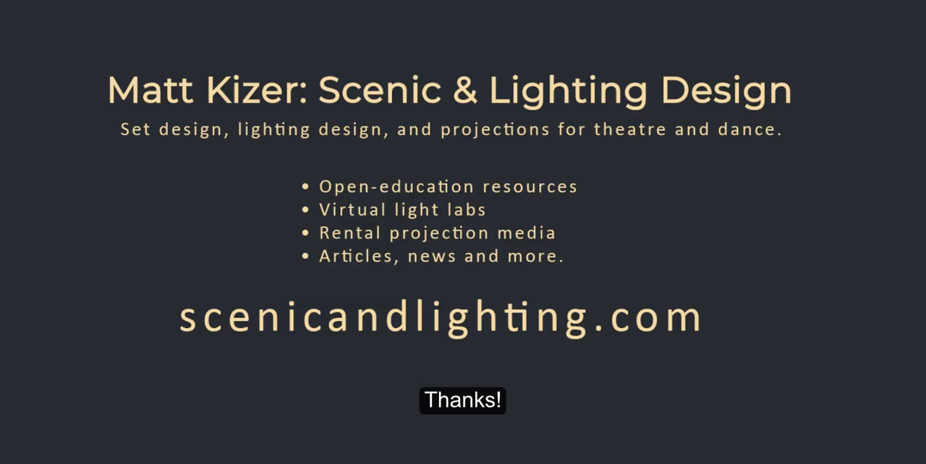